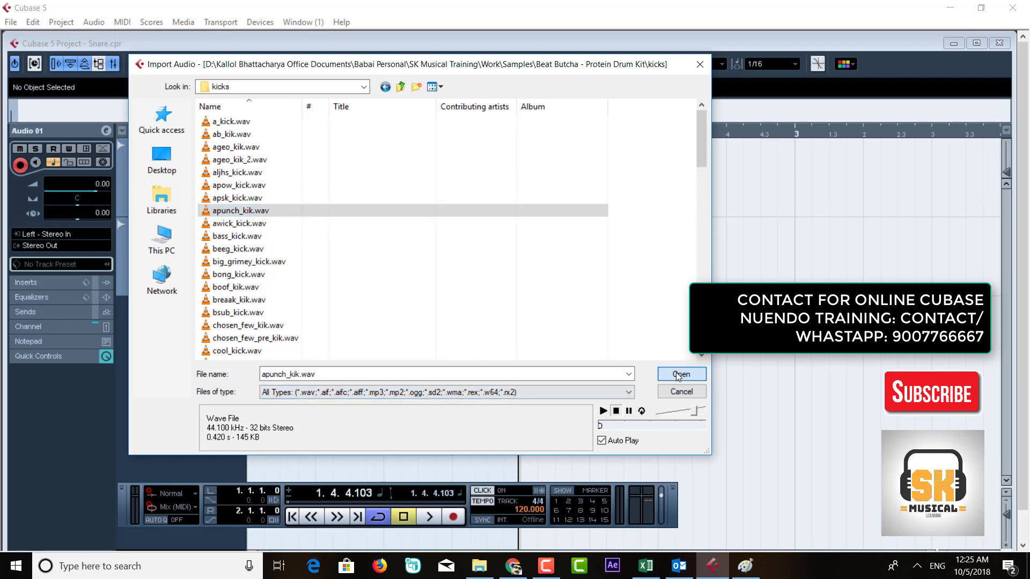
# Import apunch_kik.wav onto the Audio 01 track, move it to the start of bar 1, and audition it with the snares
pyautogui.click(541, 376)
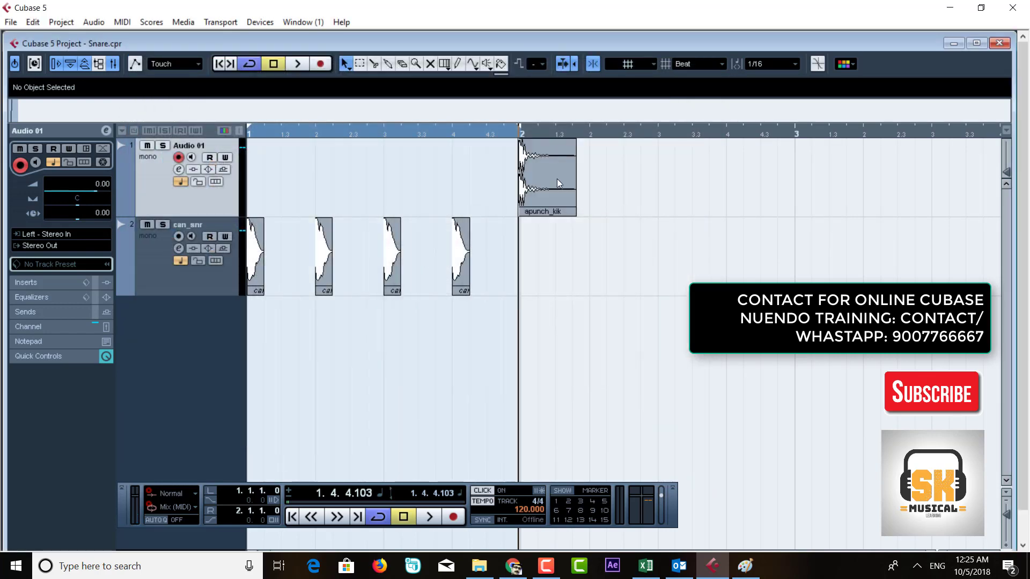
pyautogui.moveTo(549, 187); pyautogui.dragTo(276, 186)
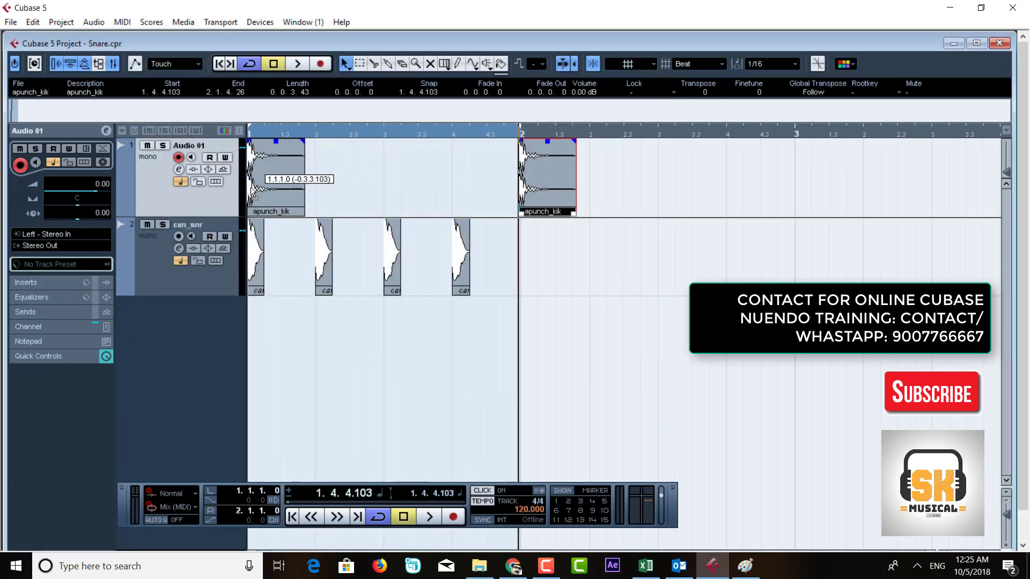
pyautogui.click(331, 355)
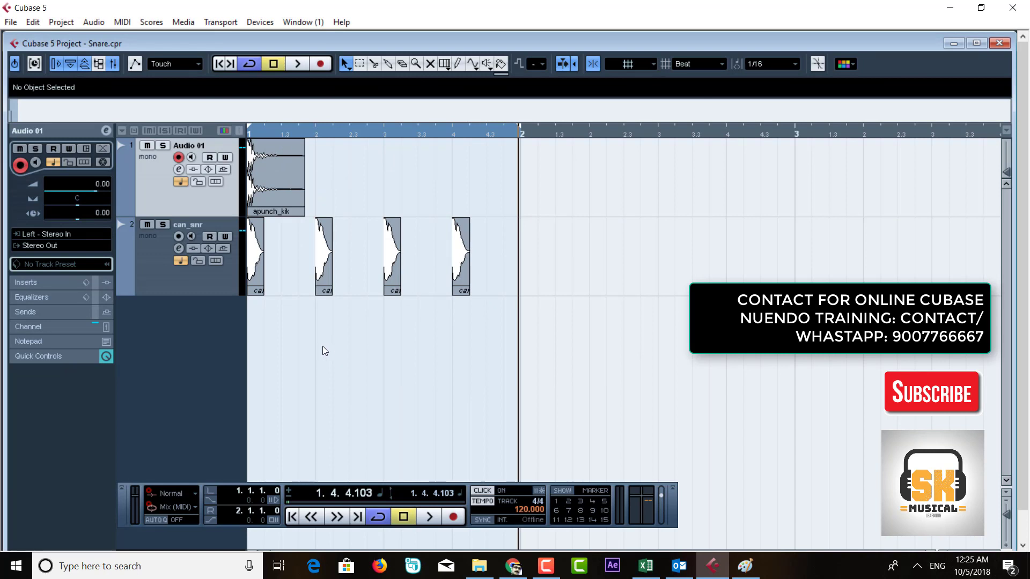
pyautogui.press('space')
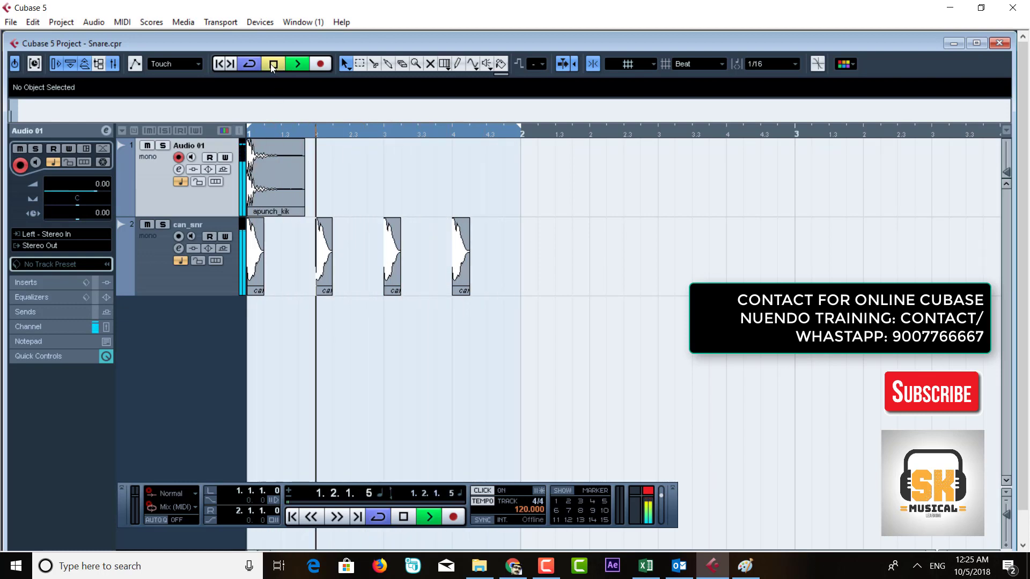
pyautogui.press('space')
# Copy the apunch_kik clip to beat 3 of bar 1 and play the loop from the start
pyautogui.click(278, 190)
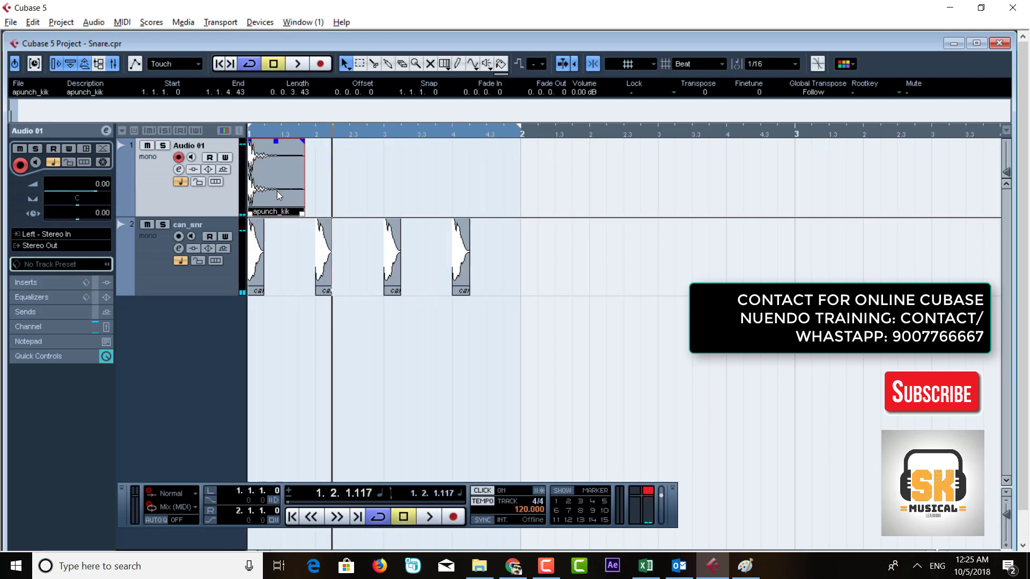
pyautogui.moveTo(277, 191); pyautogui.dragTo(398, 210)
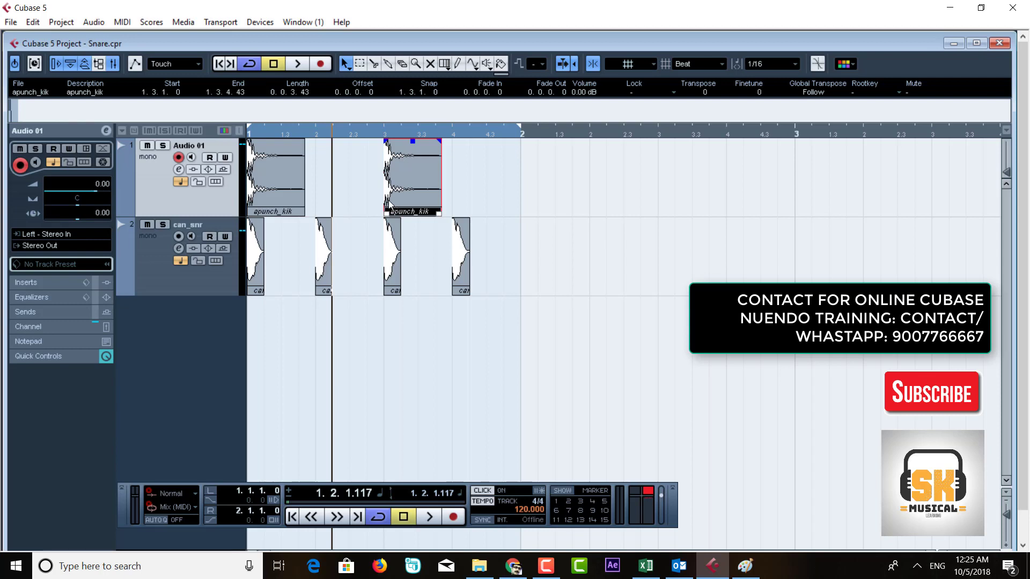
pyautogui.click(220, 64)
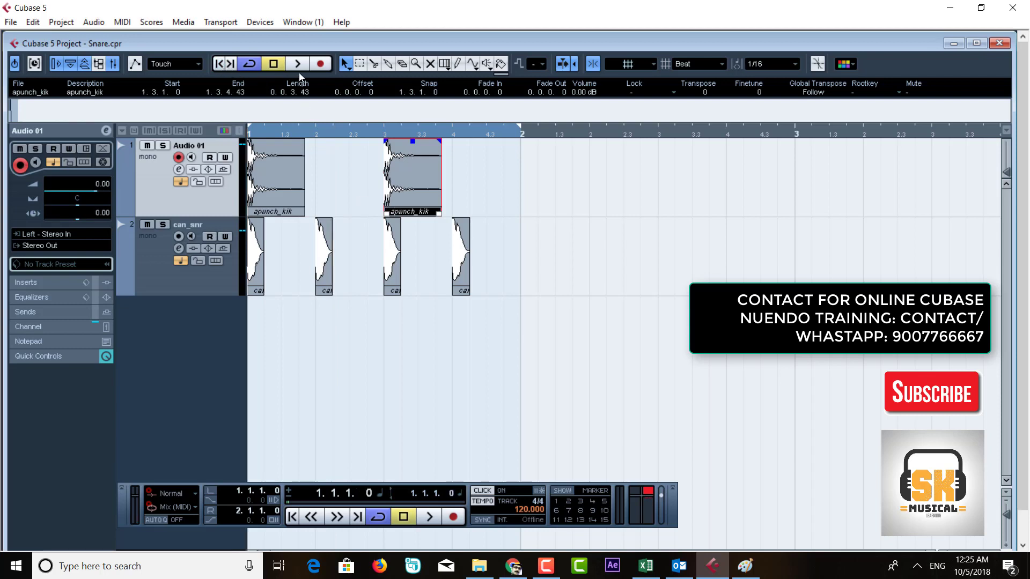
pyautogui.click(299, 69)
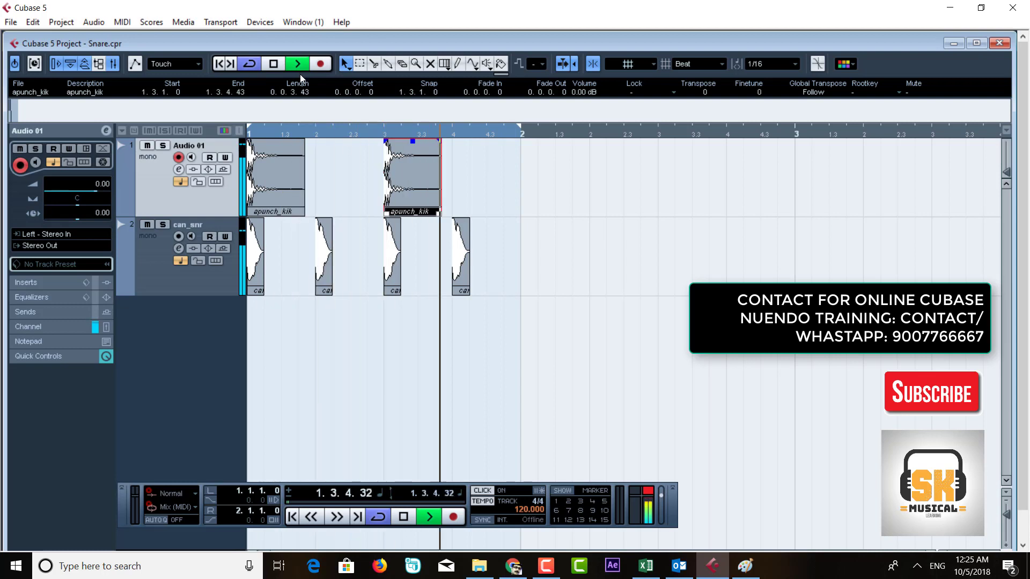
pyautogui.press('space')
# Lower the volume of both apunch_kik clips to -3.96 dB
pyautogui.click(272, 185)
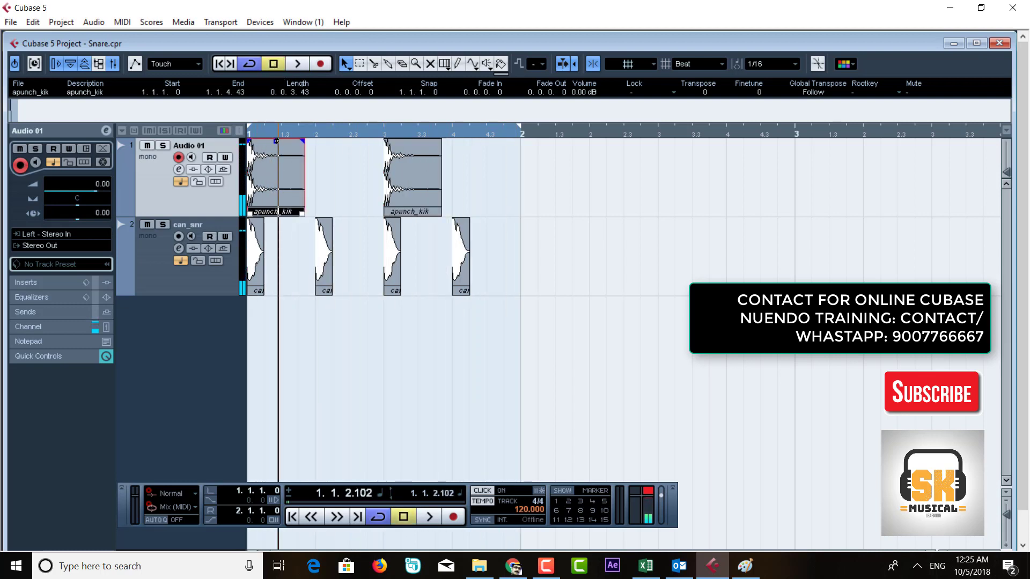
pyautogui.moveTo(275, 142); pyautogui.dragTo(275, 166)
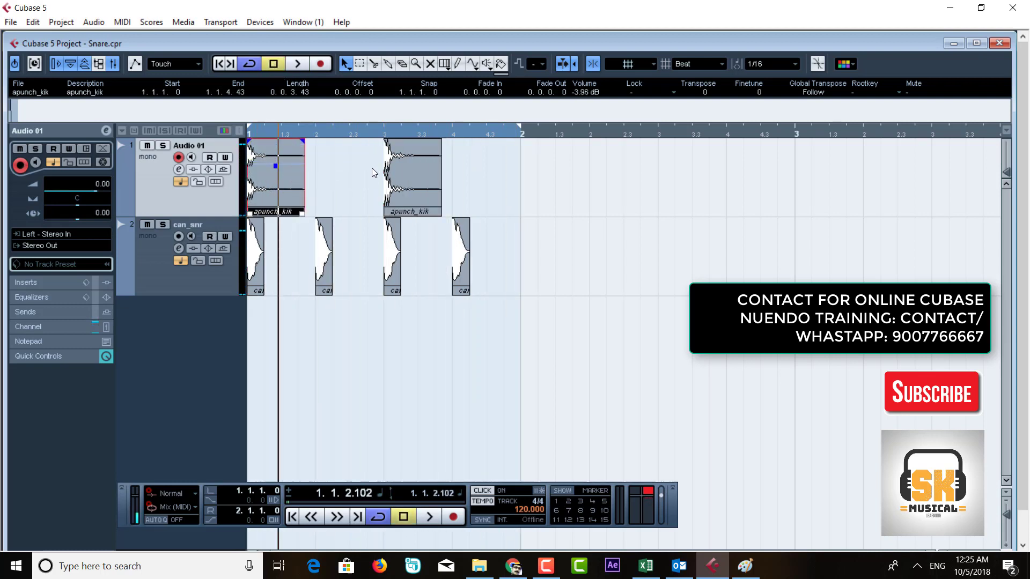
pyautogui.click(411, 166)
pyautogui.moveTo(412, 142); pyautogui.dragTo(413, 166)
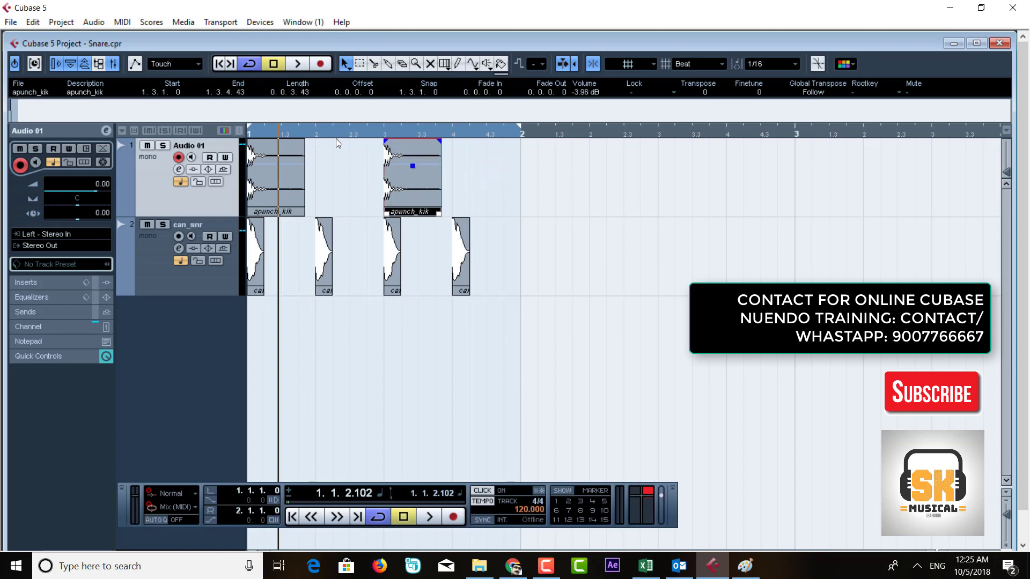
# Play the loop from the start and check the kick and snare track levels in the Mixer
pyautogui.click(221, 63)
pyautogui.click(298, 64)
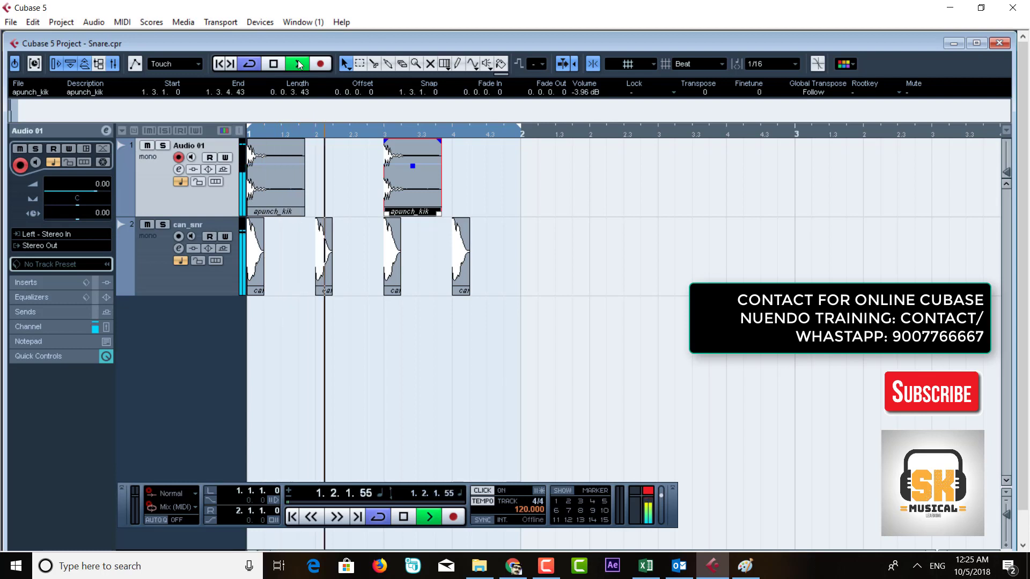
pyautogui.press('F3')
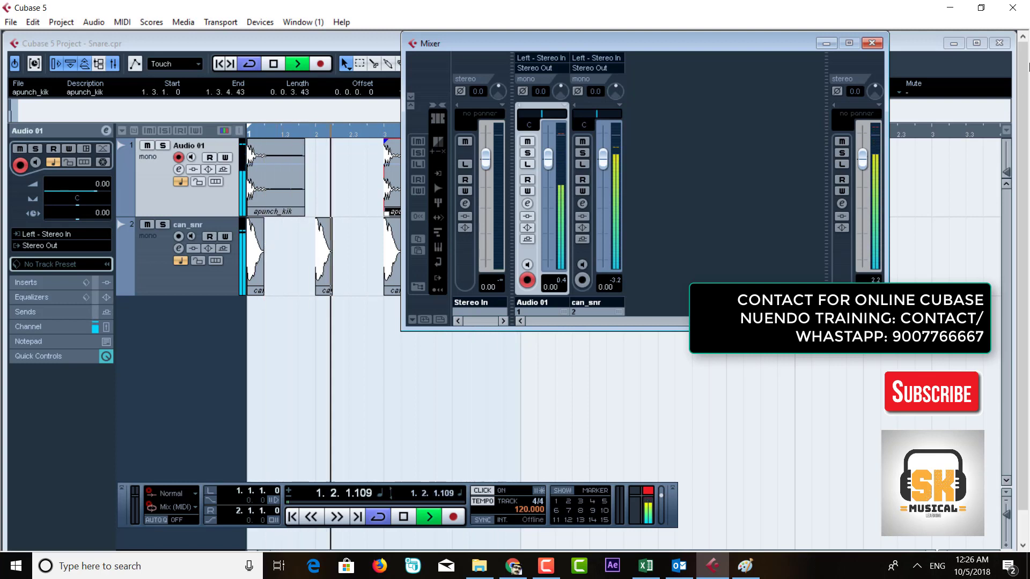
pyautogui.press('F3')
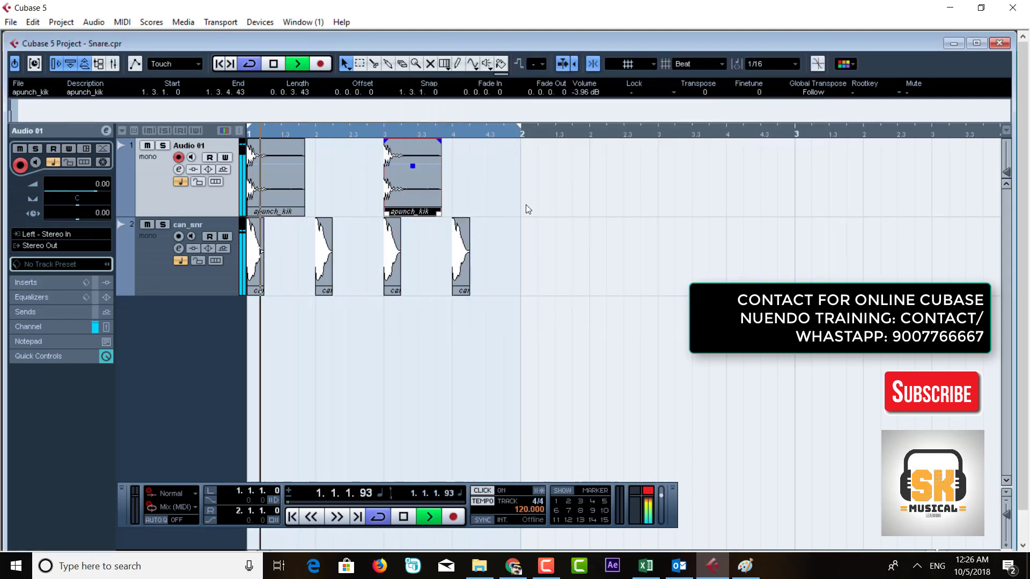
pyautogui.click(272, 64)
# Delete both apunch_kik clips from the Audio 01 track
pyautogui.click(311, 166)
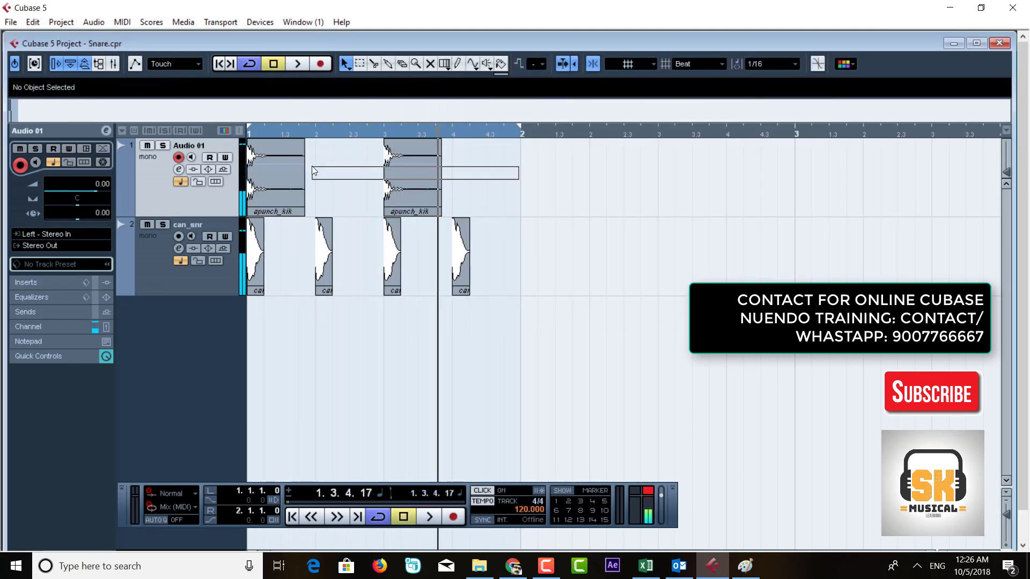
pyautogui.click(273, 160)
pyautogui.press('Delete')
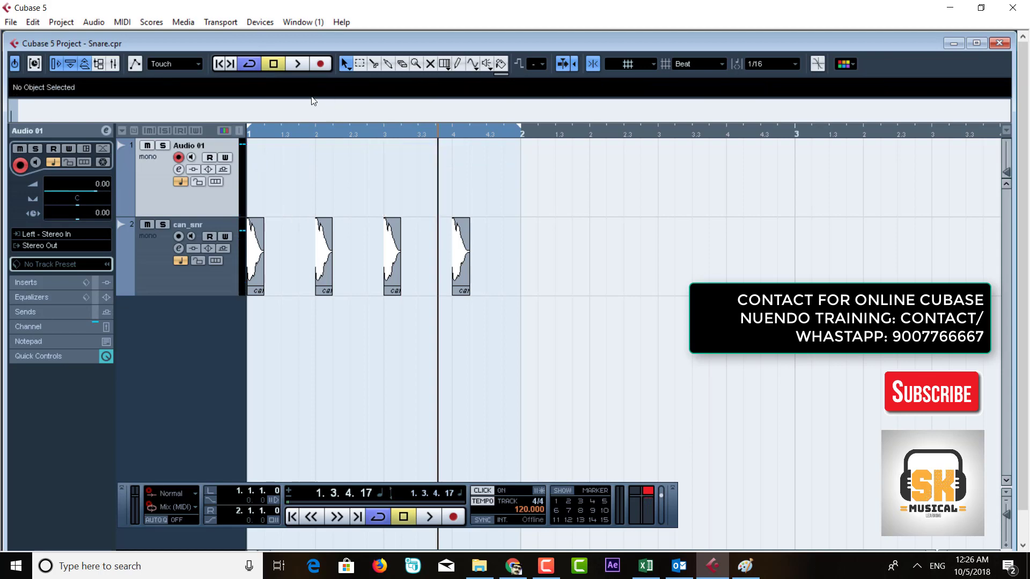
# Return the project cursor to the start and open the audio file import
pyautogui.click(220, 63)
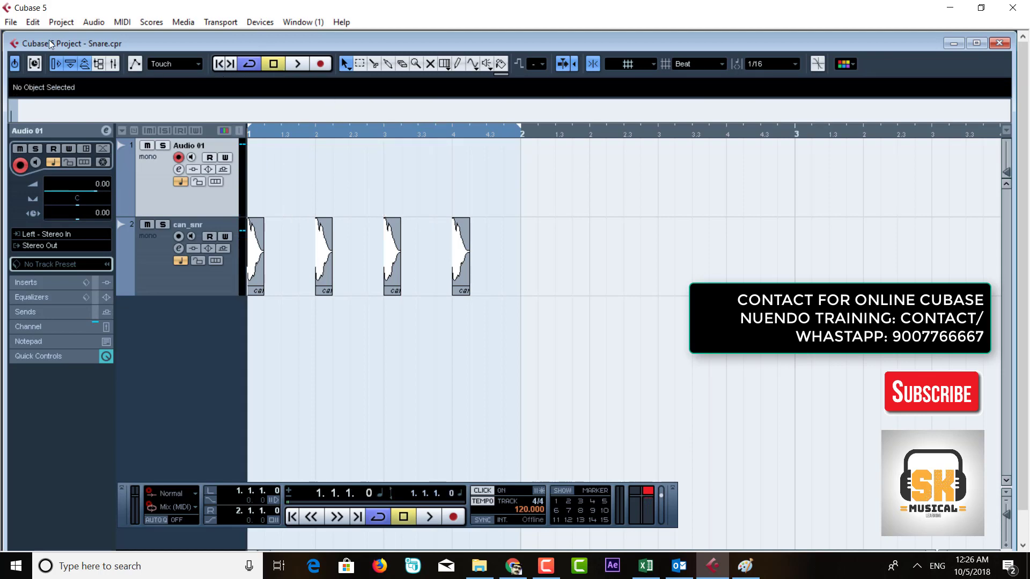
pyautogui.click(11, 22)
pyautogui.moveTo(109, 244)
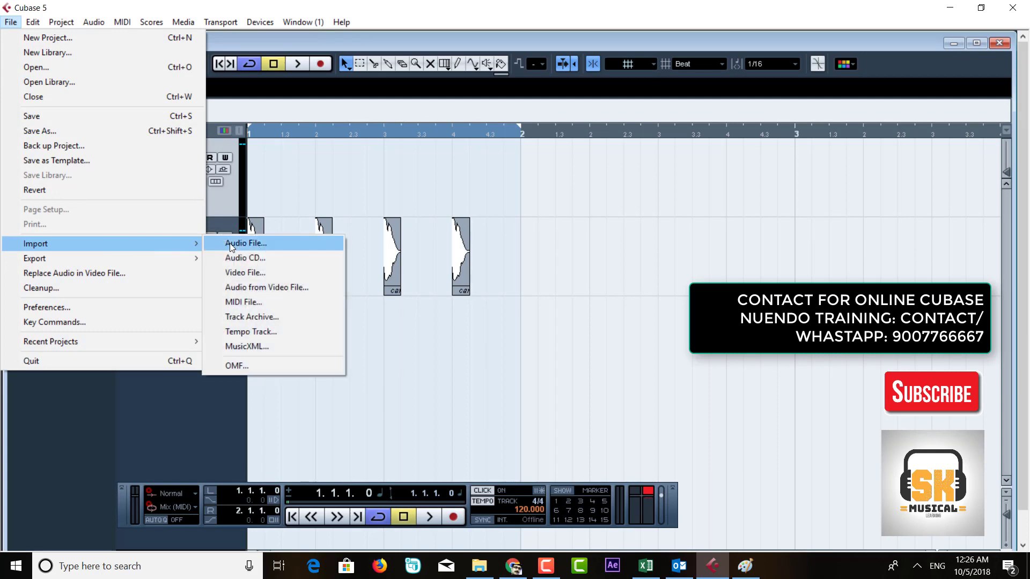
pyautogui.click(230, 243)
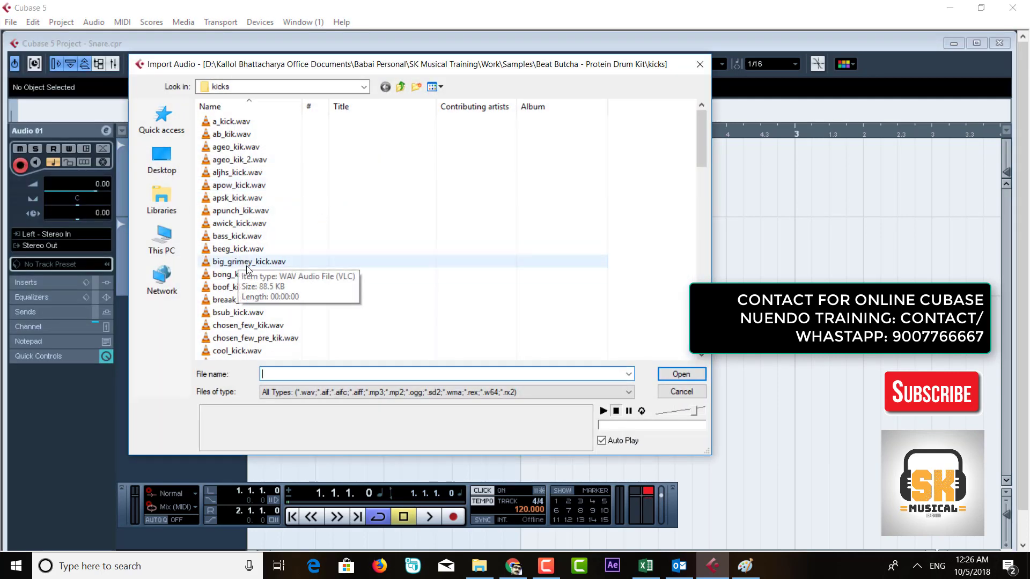
# Audition several samples in the kicks folder, such as large_hollow_kick.wav, maxjulian_kick_2.wav and short_kik_1.wav
pyautogui.scroll(-7, 244, 295)
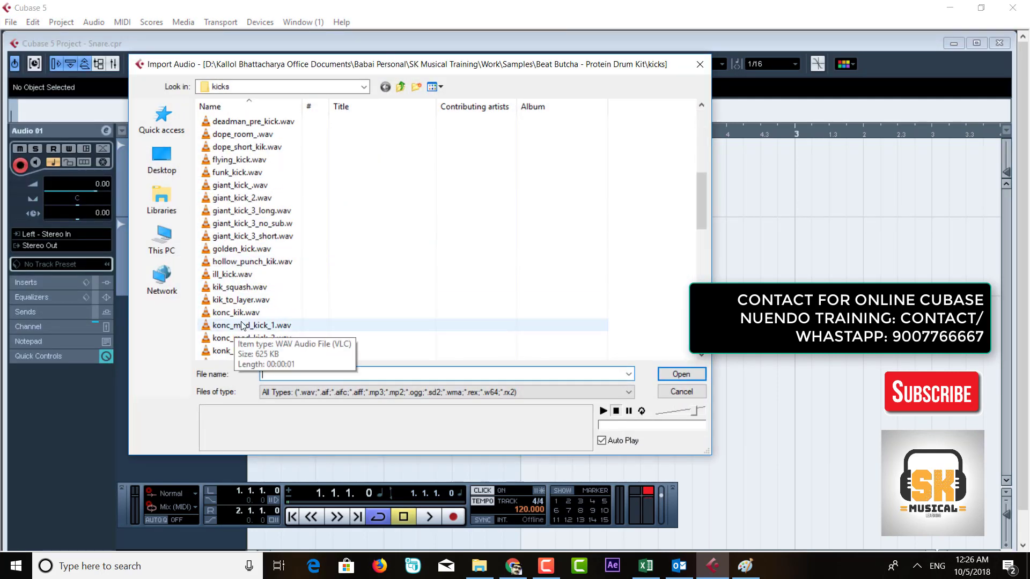
pyautogui.scroll(-4, 244, 322)
pyautogui.click(244, 236)
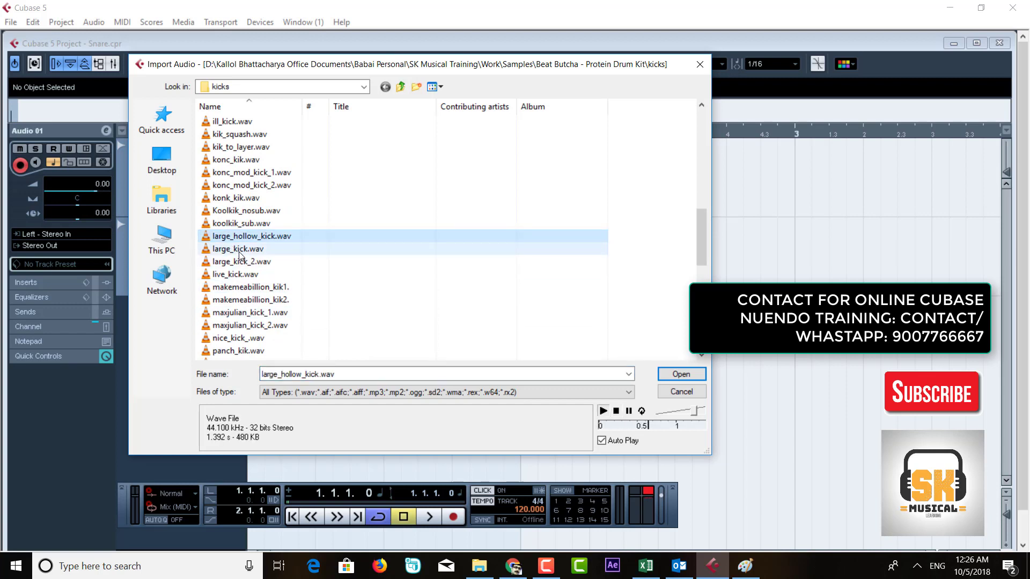
pyautogui.click(244, 287)
pyautogui.click(244, 312)
pyautogui.click(244, 325)
pyautogui.scroll(-4, 246, 338)
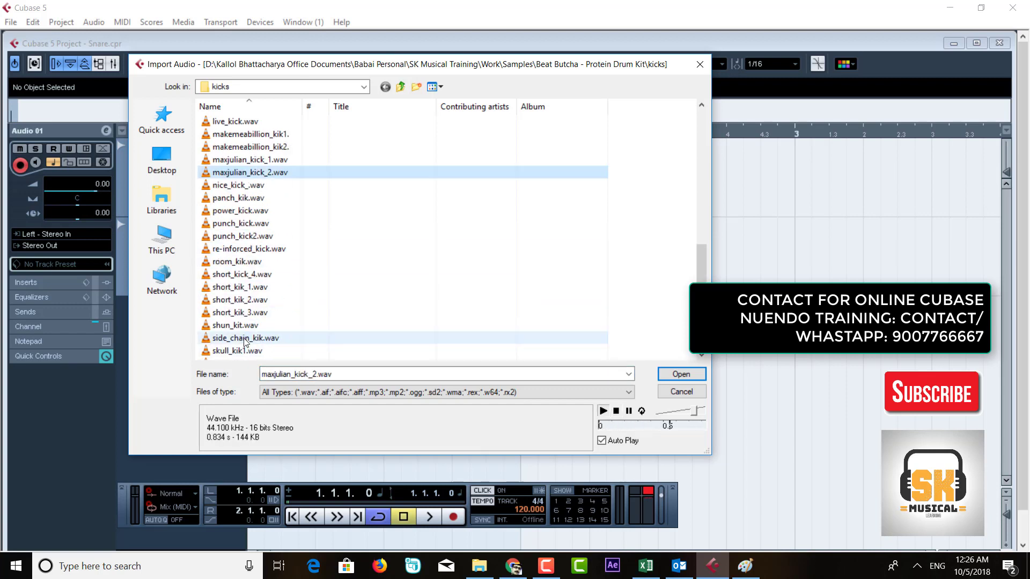
pyautogui.scroll(-1, 244, 341)
pyautogui.click(244, 312)
pyautogui.click(244, 338)
pyautogui.click(244, 249)
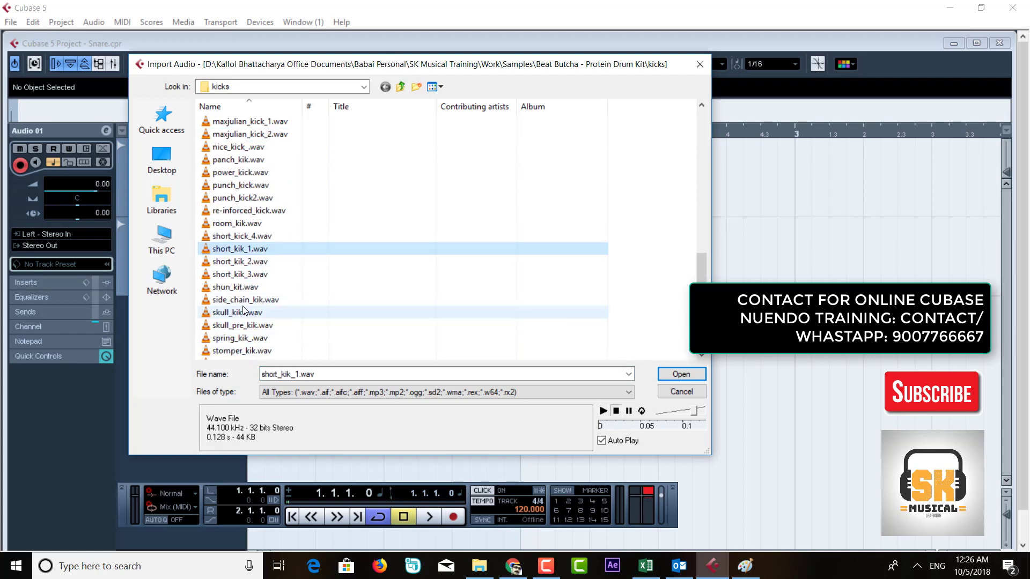
pyautogui.scroll(-4, 244, 306)
pyautogui.scroll(4, 242, 269)
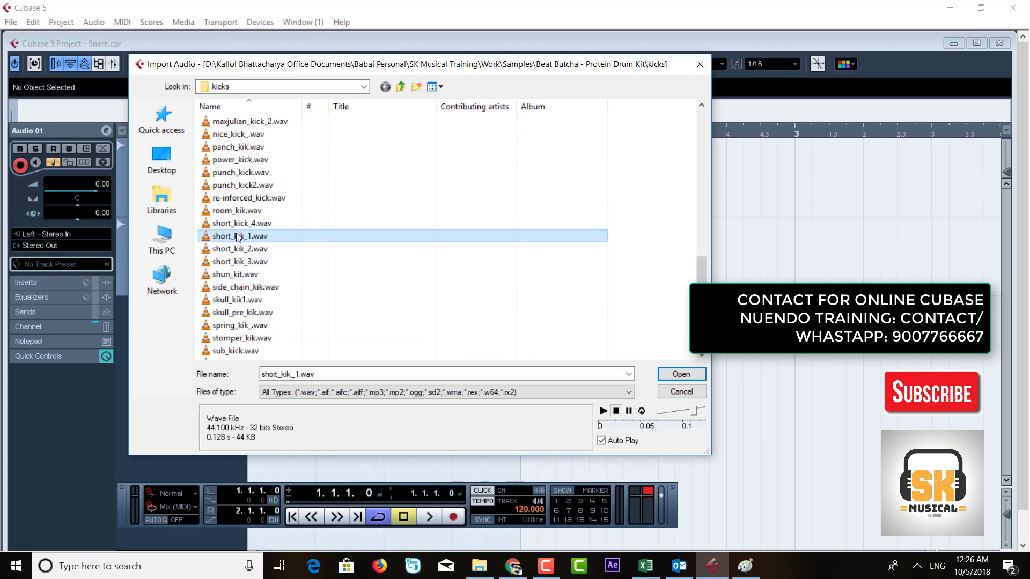
# Compare short_kick_4.wav with short_kik_1.wav and import short_kik_1.wav onto the Audio 01 track at the start of bar 1
pyautogui.press('Up')
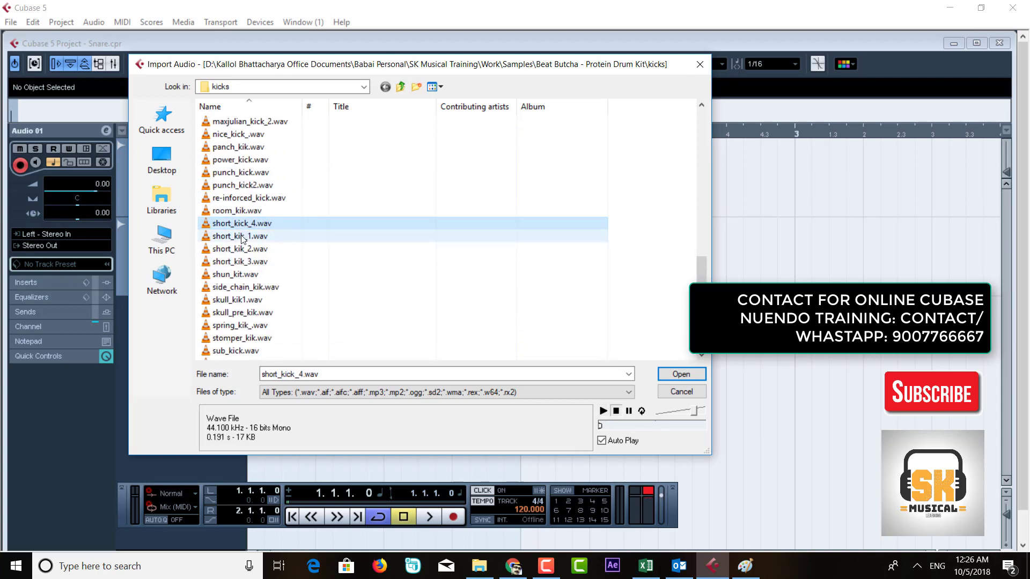
pyautogui.click(244, 237)
pyautogui.click(245, 226)
pyautogui.click(246, 236)
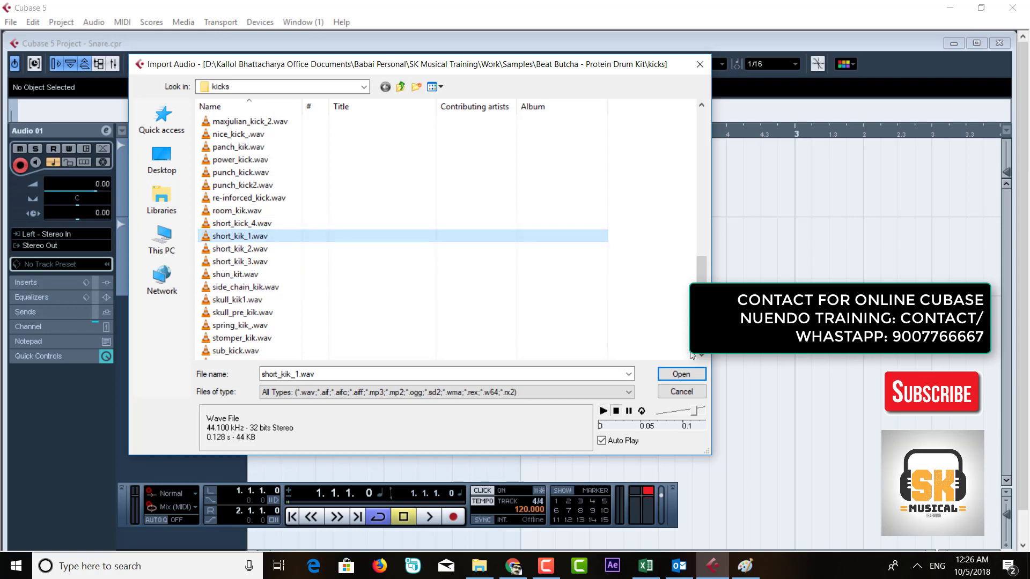
pyautogui.click(686, 374)
pyautogui.click(543, 374)
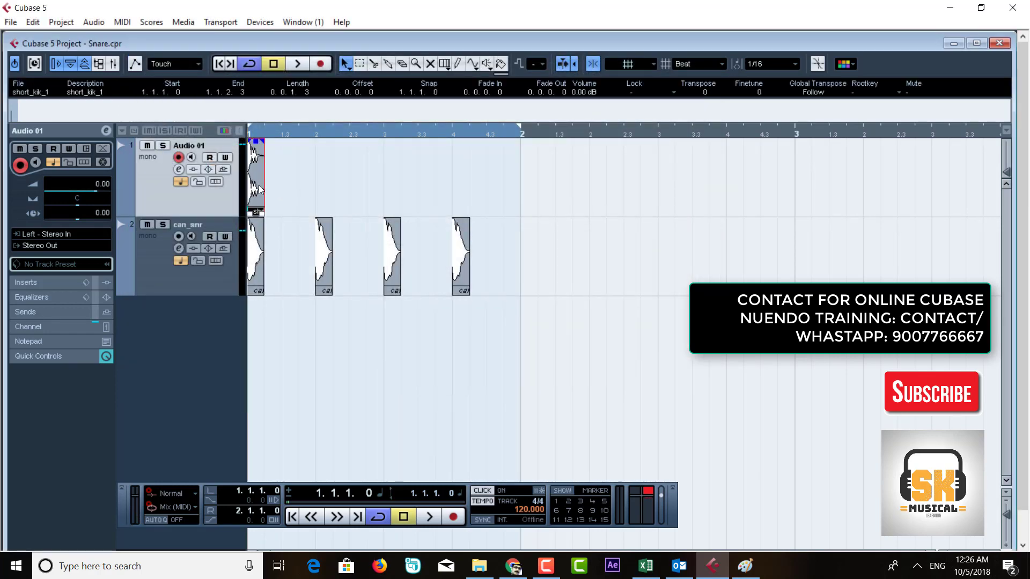
# Copy the short_kik_1 clip to beat 3 of bar 1 and play the loop
pyautogui.moveTo(259, 189); pyautogui.dragTo(377, 214)
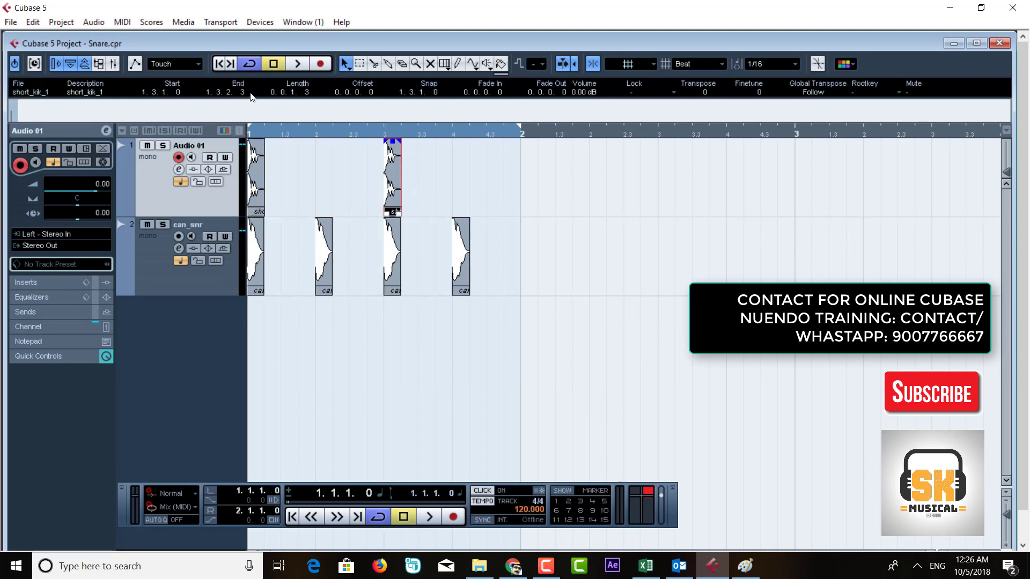
pyautogui.click(297, 64)
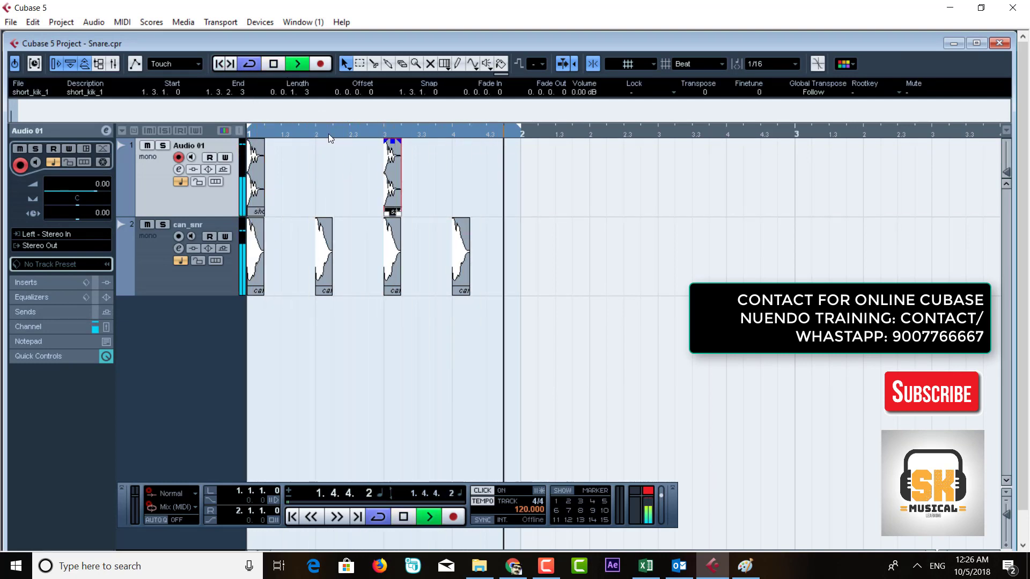
# Lower the can_snr track's volume to -4.34 during playback, and stop the transport
pyautogui.click(207, 285)
pyautogui.moveTo(84, 179); pyautogui.dragTo(86, 193)
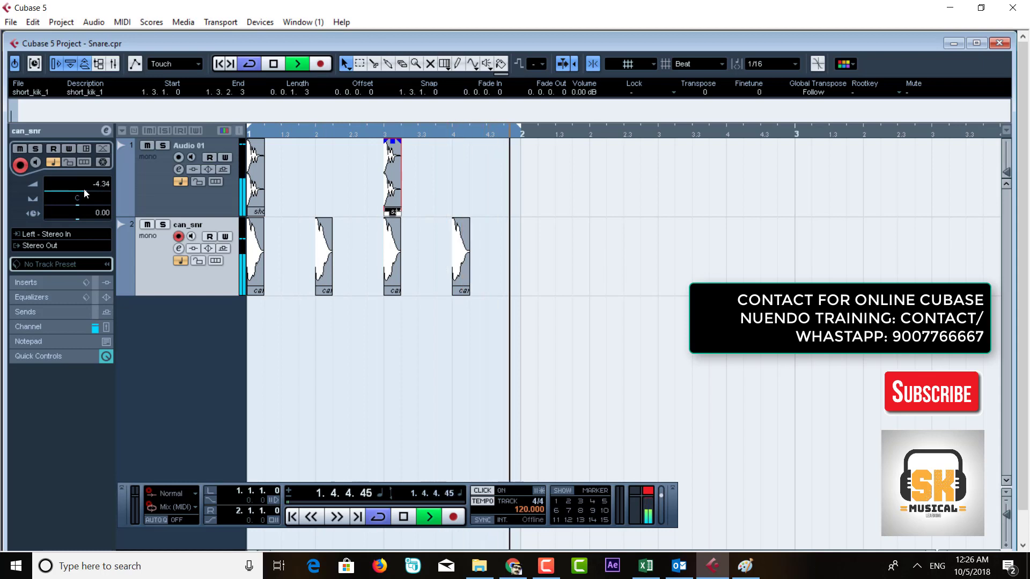
pyautogui.click(274, 64)
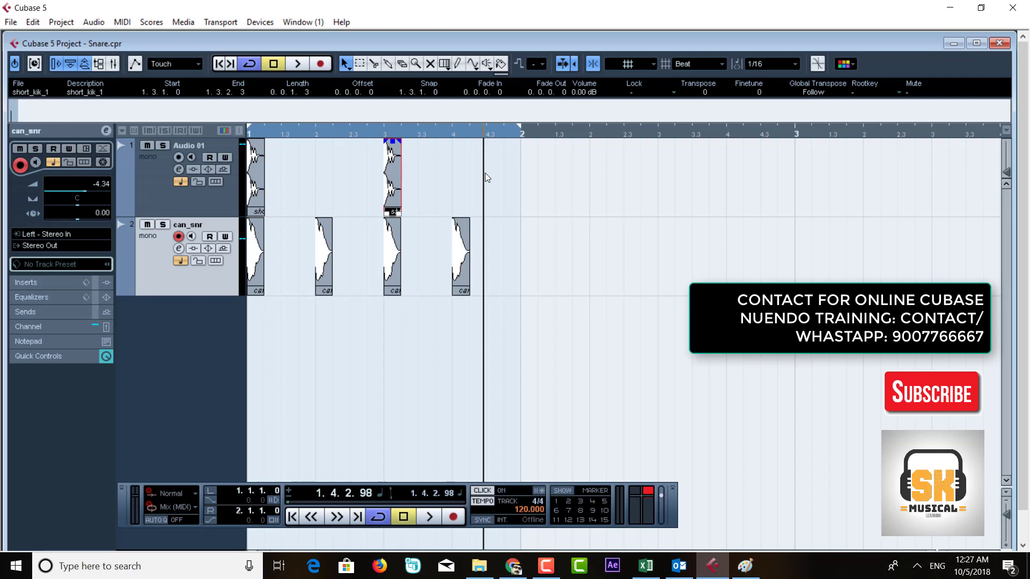
# Copy all four can_snr clips from bar 1 to the matching beats of bar 2
pyautogui.moveTo(515, 319); pyautogui.dragTo(253, 232)
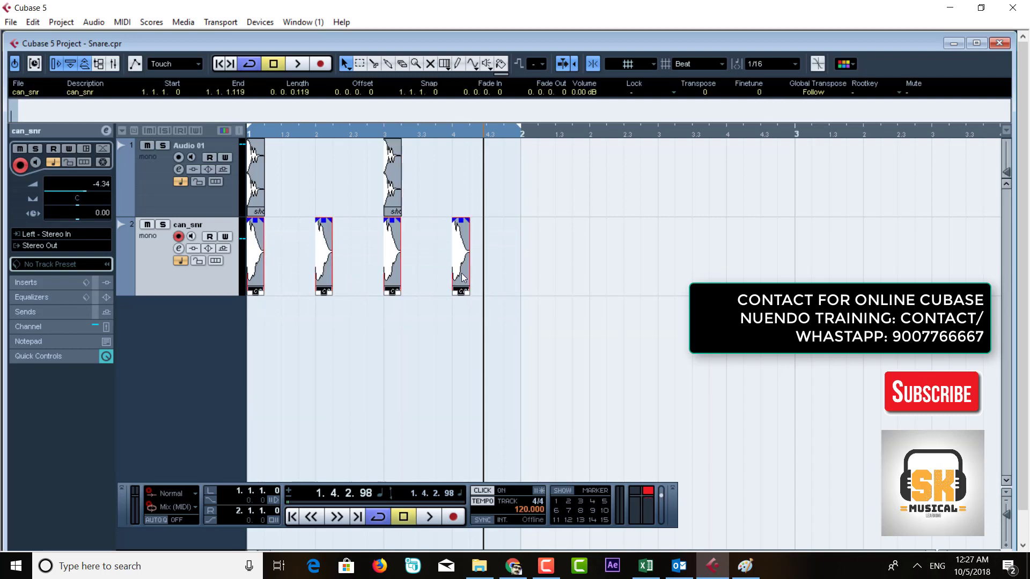
pyautogui.moveTo(455, 290); pyautogui.dragTo(745, 274)
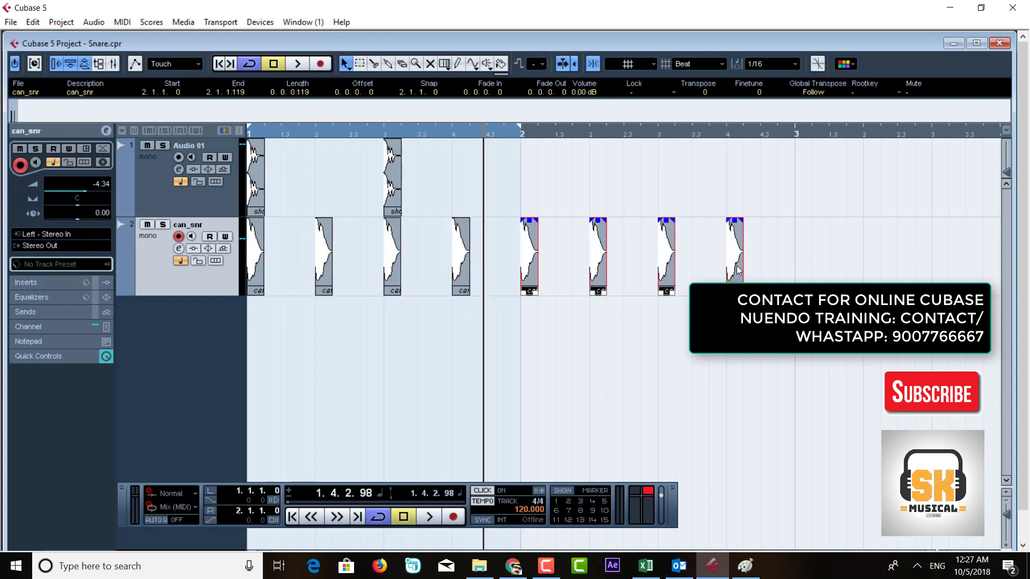
pyautogui.click(606, 306)
# Set the grid type to Use Quantize and move the last three bar 2 snare clips onto consecutive 1/16 steps after the first
pyautogui.moveTo(599, 280)
pyautogui.mouseDown()
pyautogui.moveTo(558, 274)
pyautogui.moveTo(610, 284)
pyautogui.mouseUp()
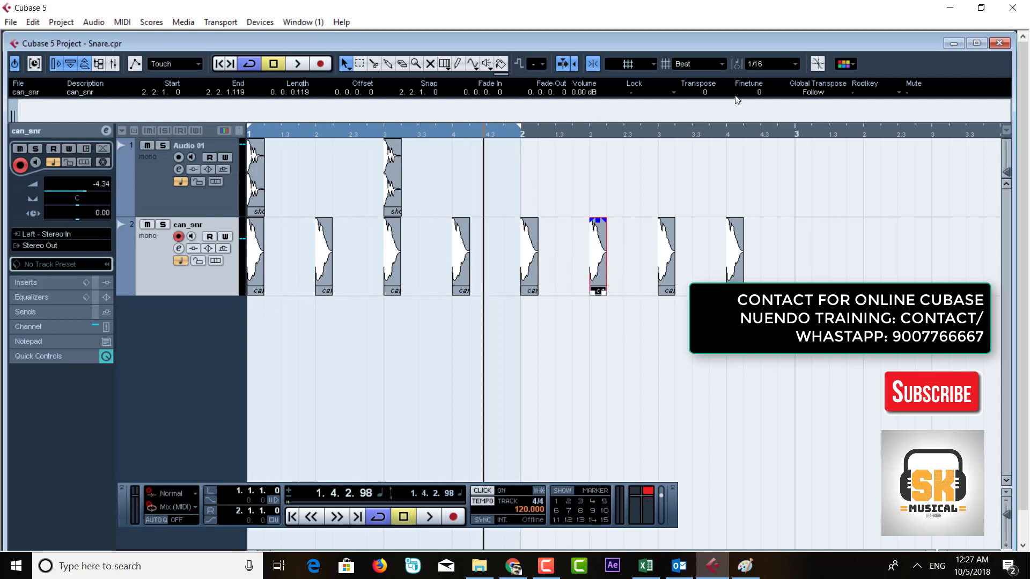
pyautogui.click(763, 64)
pyautogui.click(697, 64)
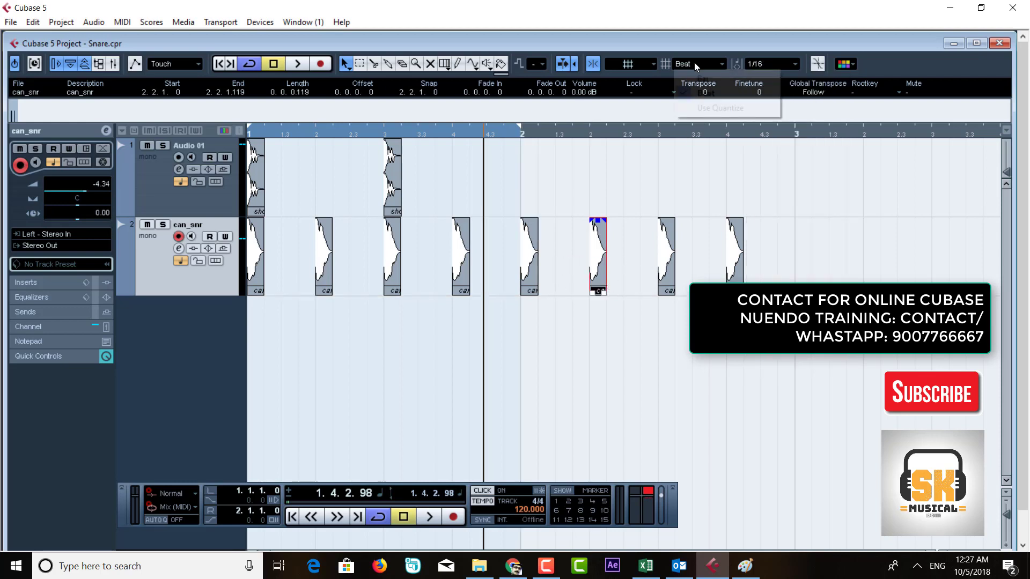
pyautogui.click(700, 107)
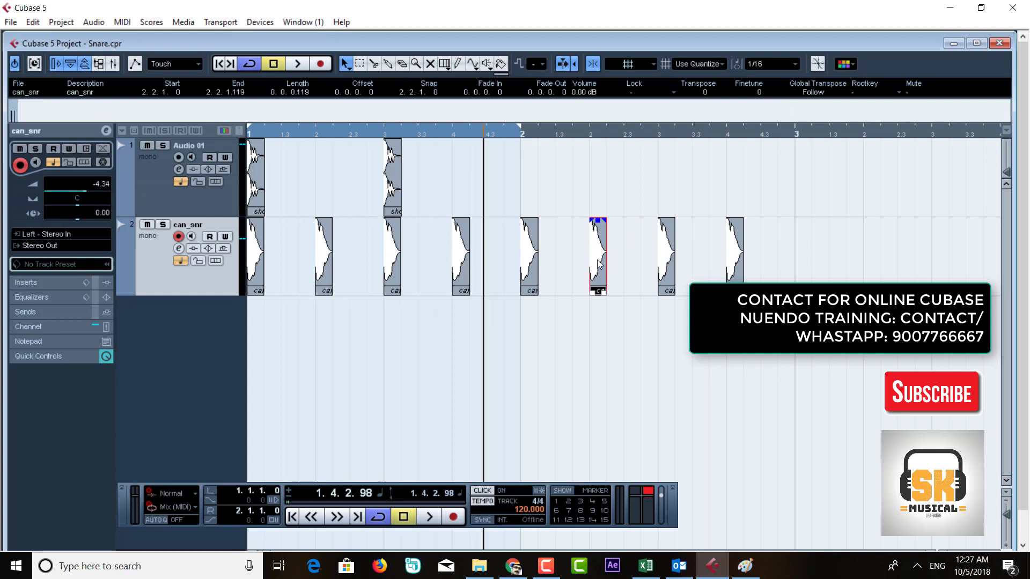
pyautogui.moveTo(599, 262); pyautogui.dragTo(544, 264)
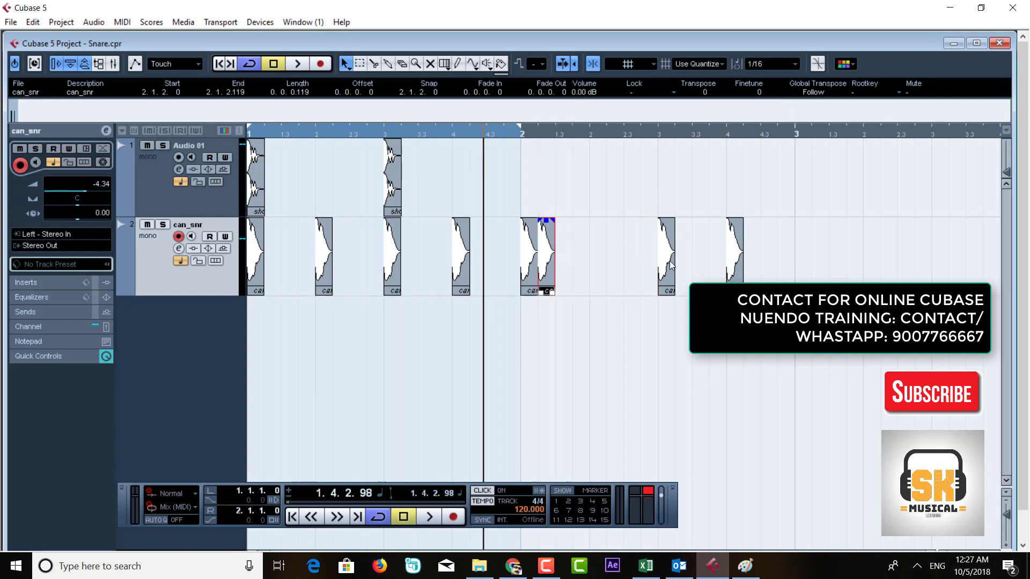
pyautogui.moveTo(671, 266); pyautogui.dragTo(567, 260)
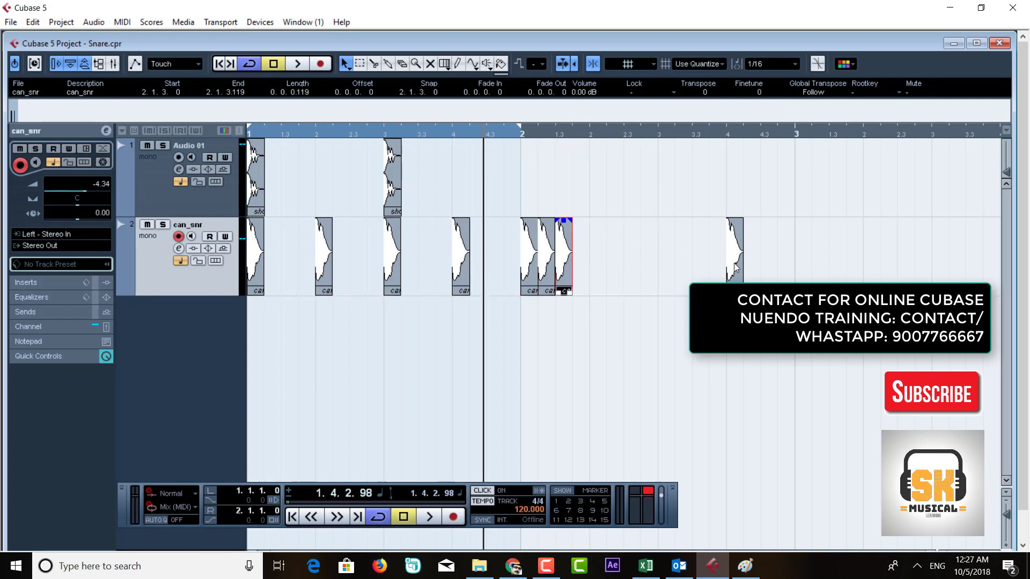
pyautogui.moveTo(736, 268); pyautogui.dragTo(582, 263)
# Duplicate the group of four adjacent snare clips three times to fill bar 2
pyautogui.moveTo(627, 312); pyautogui.dragTo(517, 221)
pyautogui.hotkey('ctrl', 'd')
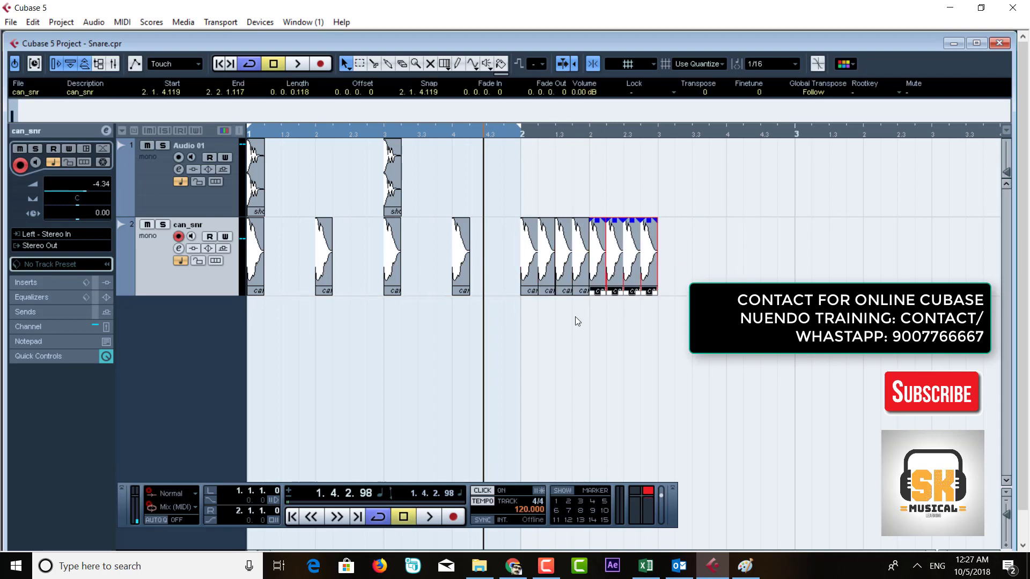
pyautogui.hotkey('ctrl', 'd')
pyautogui.hotkey('ctrl', 'd')
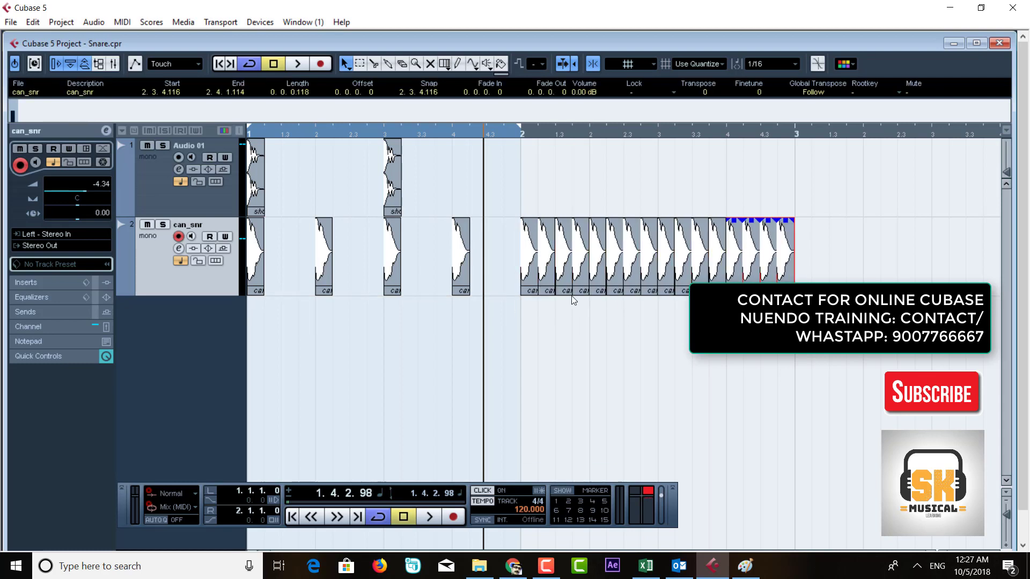
# Extend the loop range to bar 3, play it from the start, and stop the transport
pyautogui.moveTo(521, 129); pyautogui.dragTo(789, 154)
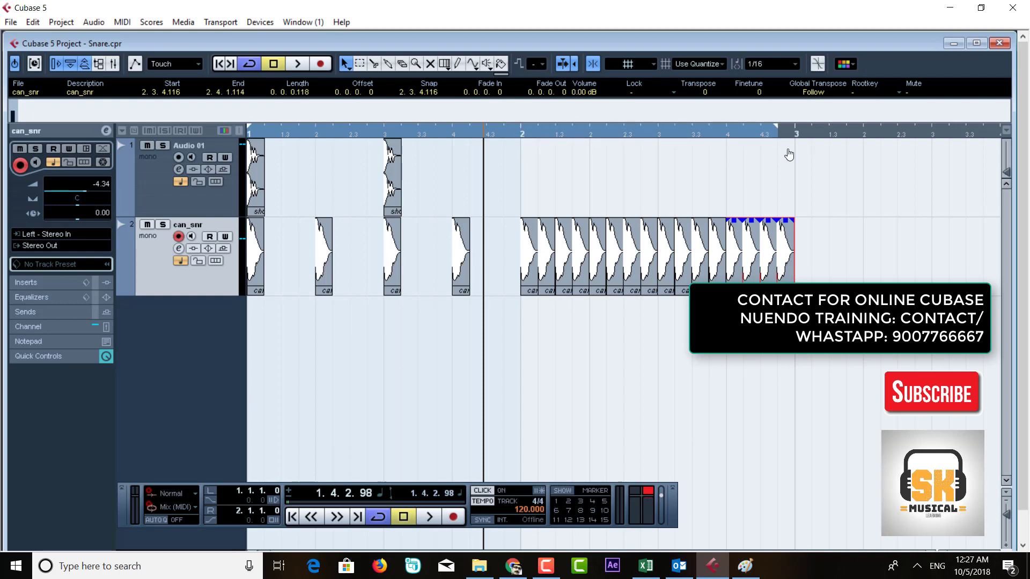
pyautogui.click(220, 68)
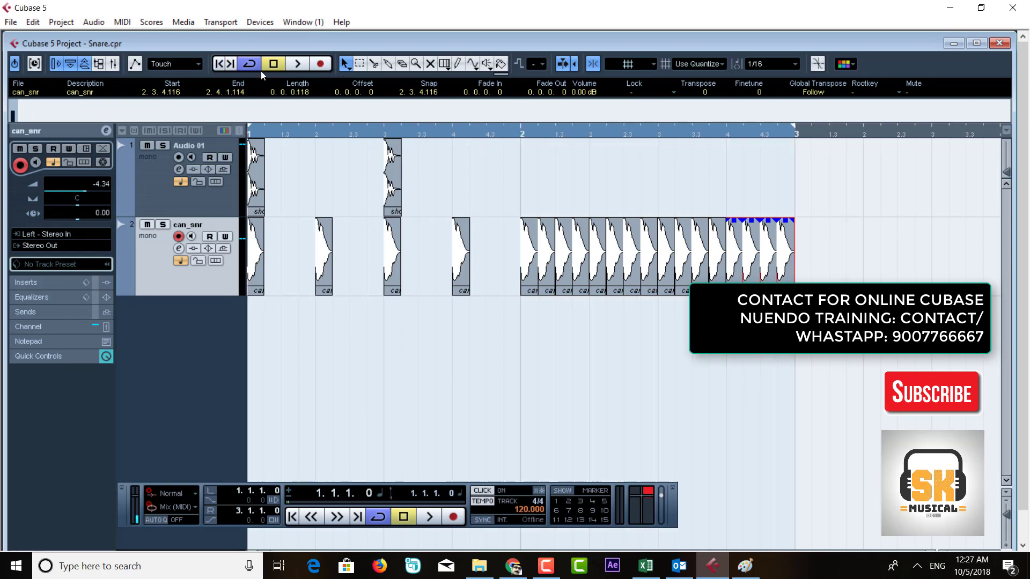
pyautogui.click(299, 63)
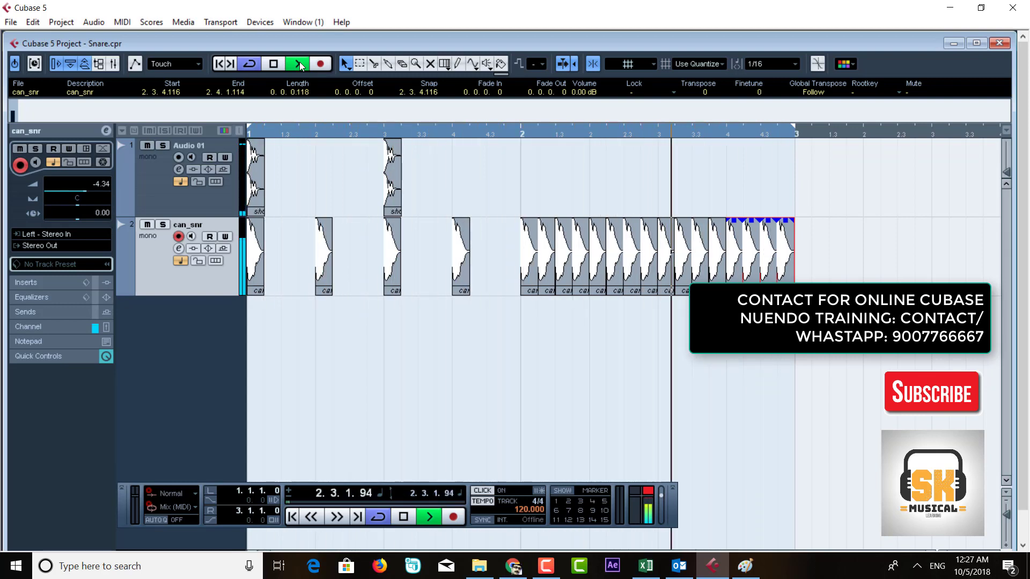
pyautogui.press('space')
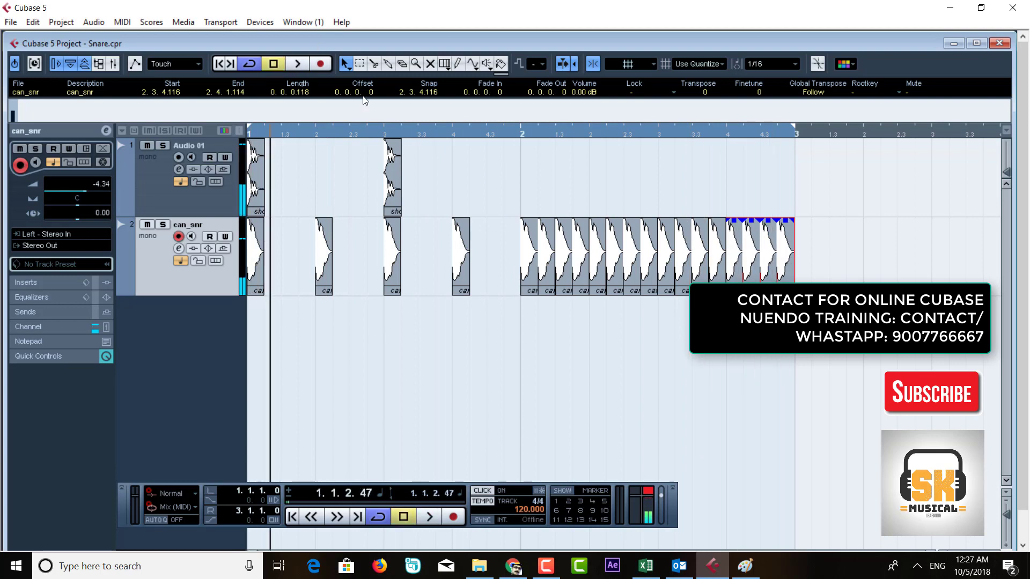
# Nudge the bar 2 snare clips at 2.2.1, 2.3.2 and 2.4.2 one 1/16 step later to open gaps, and audition the loop
pyautogui.click(577, 353)
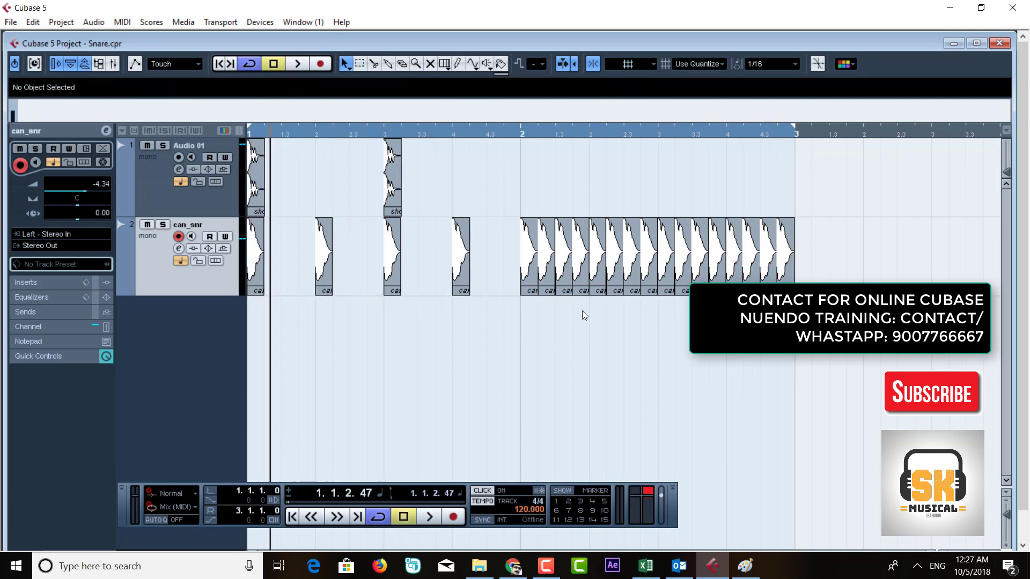
pyautogui.click(599, 281)
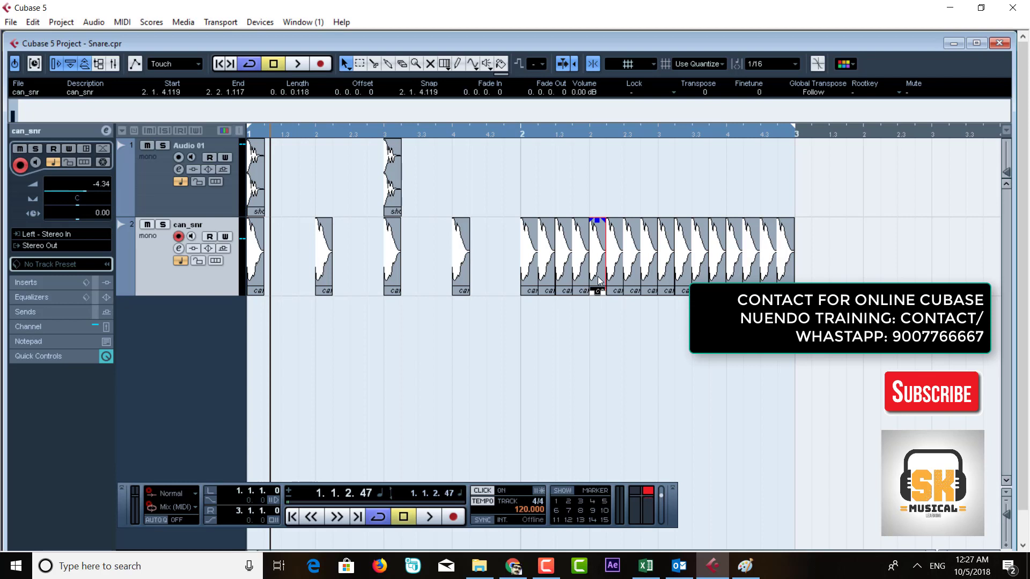
pyautogui.hotkey('ctrl', 'Right')
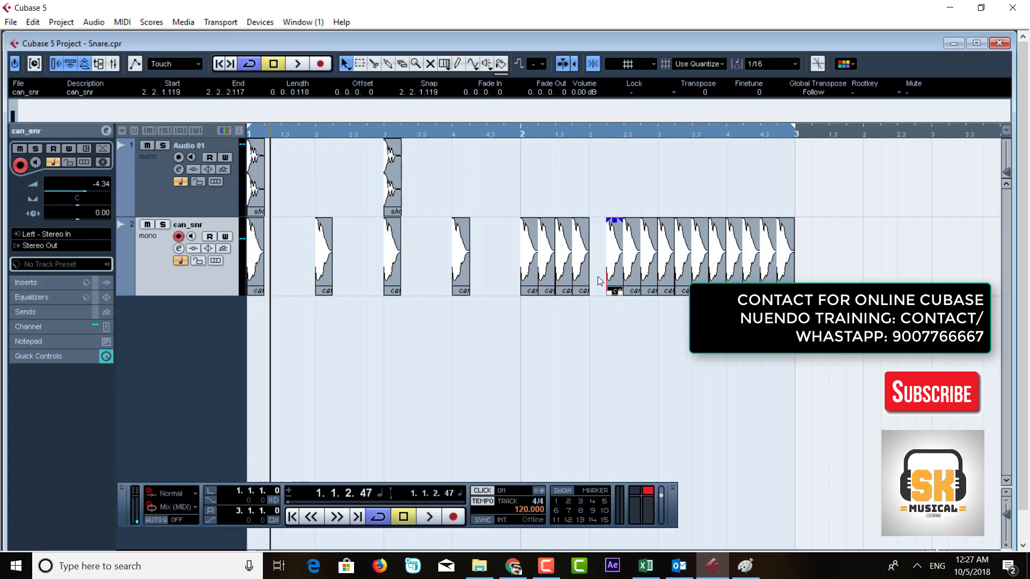
pyautogui.hotkey('ctrl', 'Right')
pyautogui.hotkey('ctrl', 'Right')
pyautogui.hotkey('ctrl', 'Right')
pyautogui.hotkey('ctrl', 'Right')
pyautogui.hotkey('ctrl', 'Right')
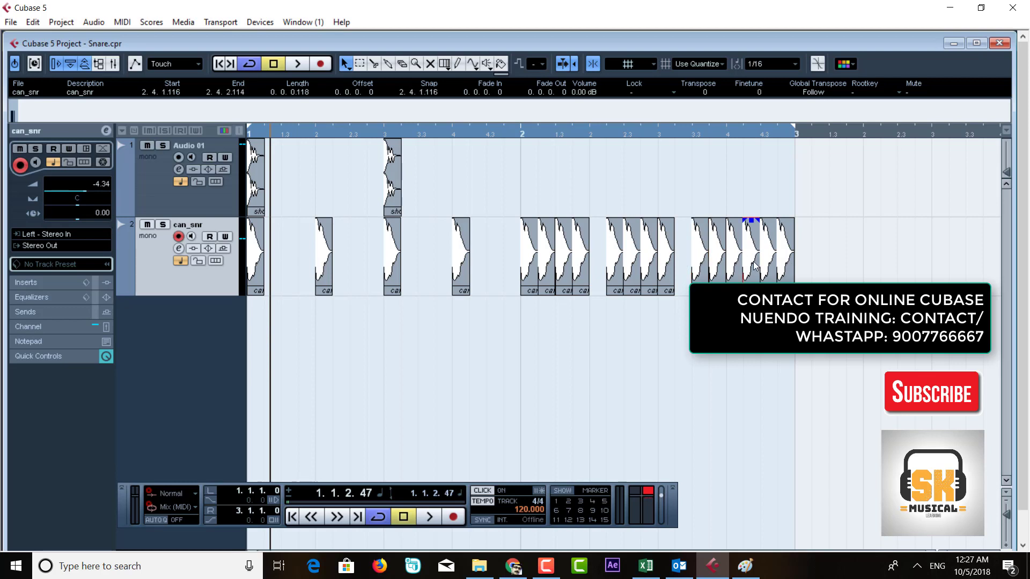
pyautogui.hotkey('ctrl', 'Right')
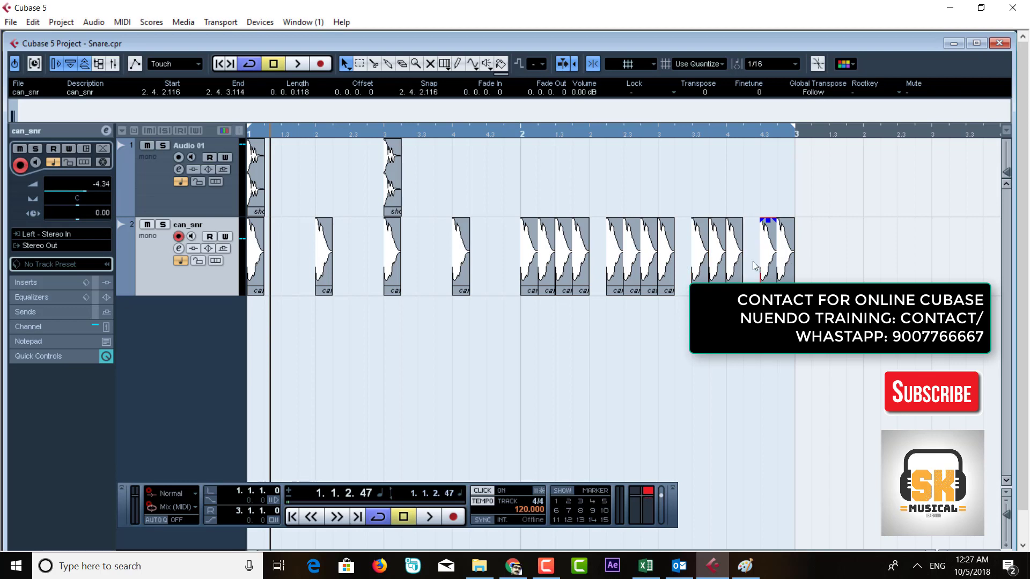
pyautogui.click(298, 65)
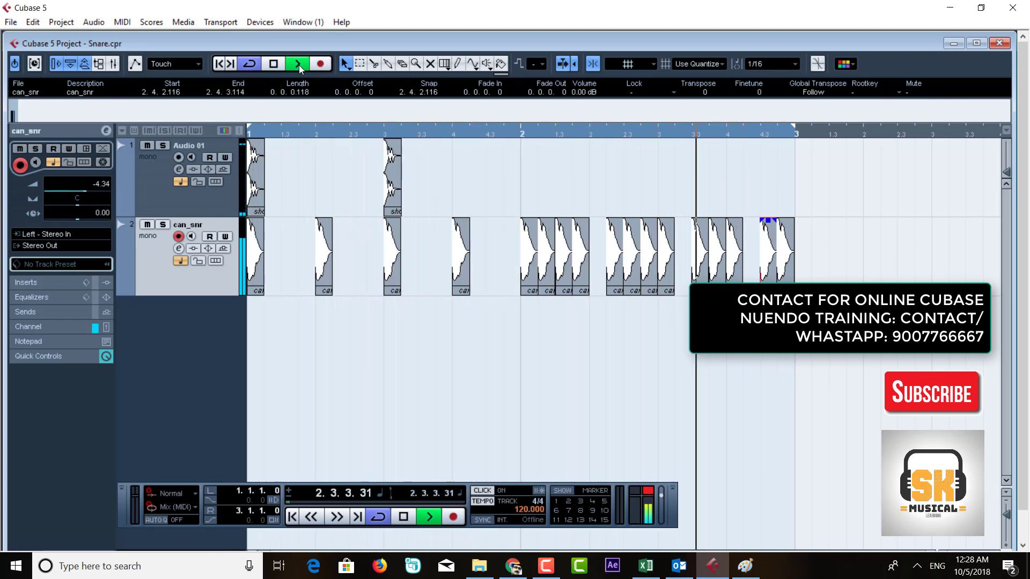
pyautogui.press('space')
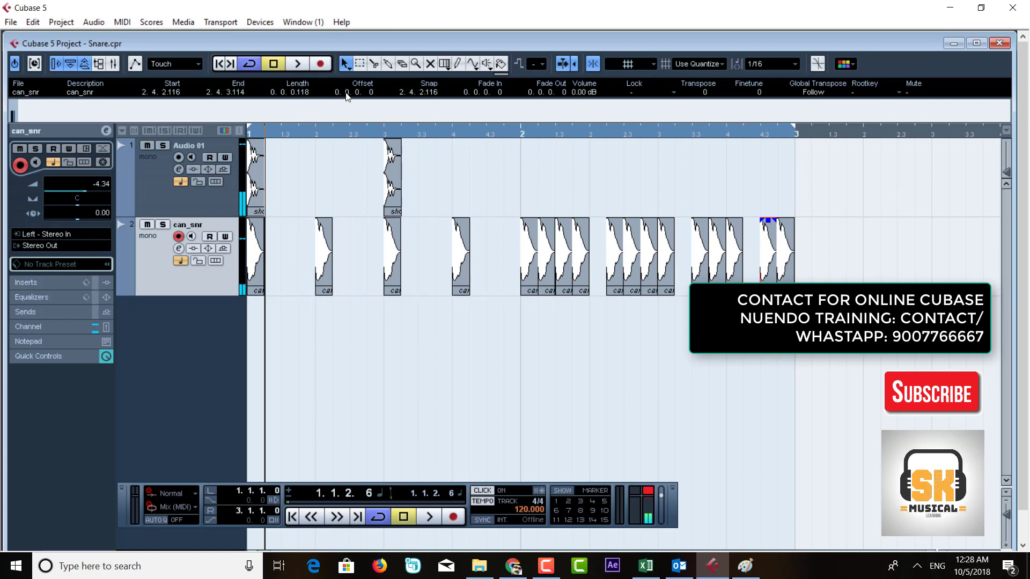
# Duplicate the whole two-bar kick and snare pattern to bars 3 and 4, and extend the loop range to bar 5
pyautogui.press('g')
pyautogui.press('g')
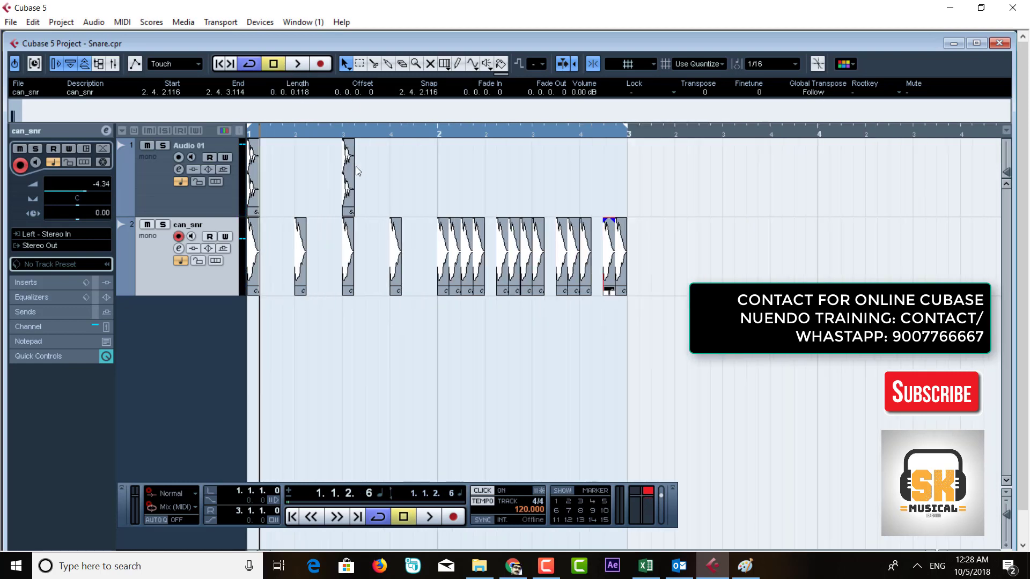
pyautogui.moveTo(636, 337); pyautogui.dragTo(237, 118)
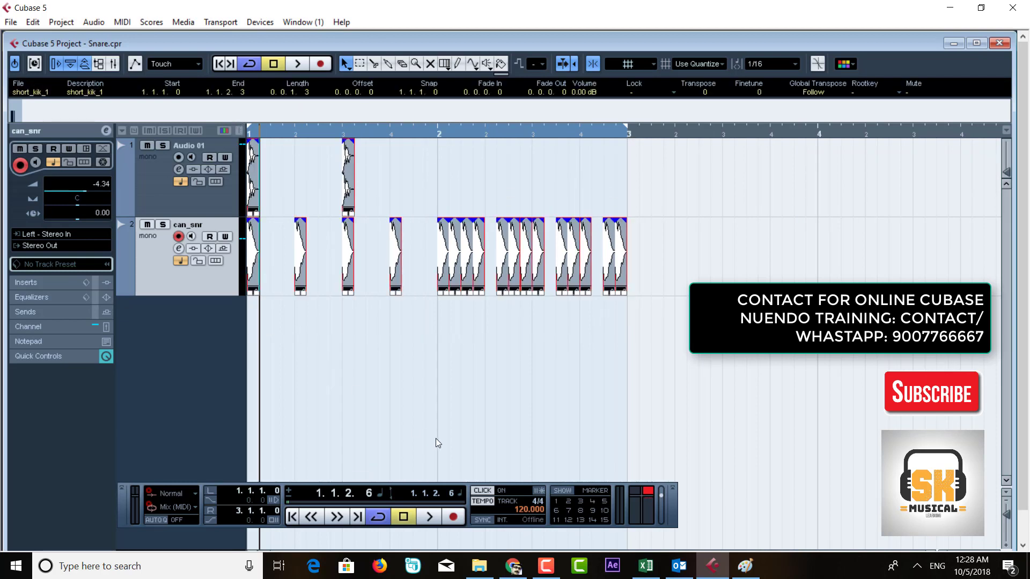
pyautogui.hotkey('ctrl', 'd')
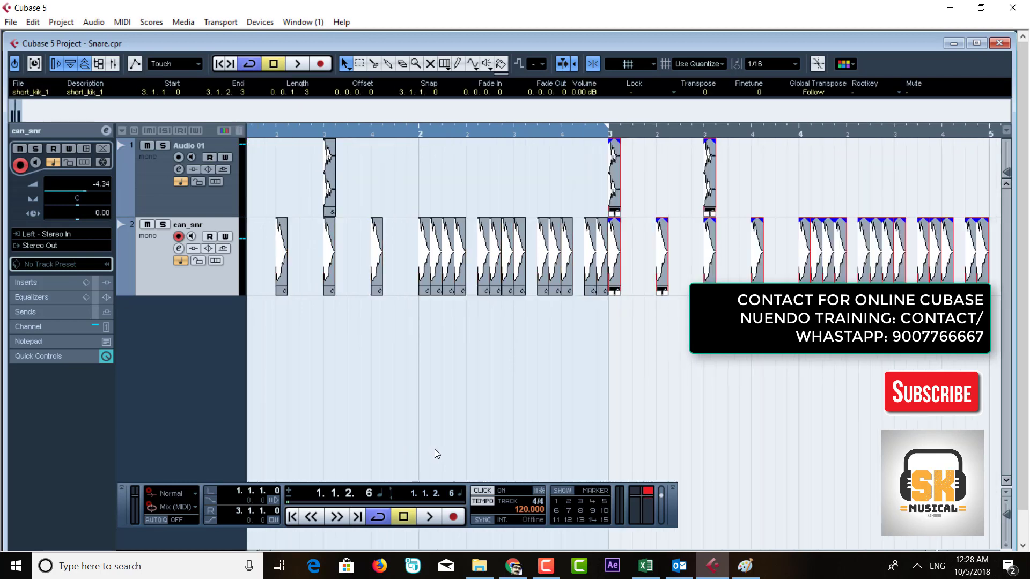
pyautogui.press('g')
pyautogui.press('g')
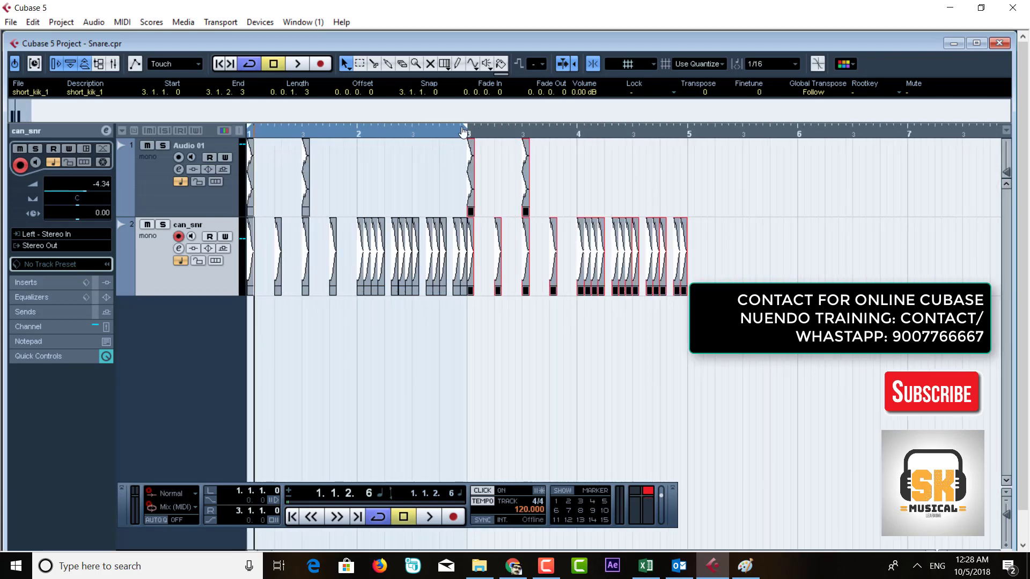
pyautogui.moveTo(508, 136); pyautogui.dragTo(686, 128)
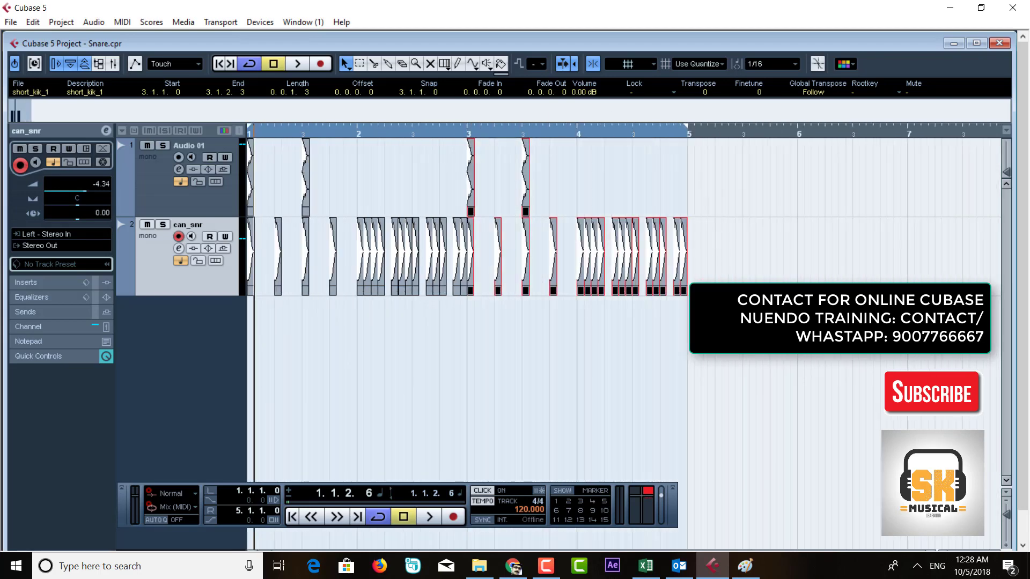
pyautogui.click(751, 322)
# Play the four-bar pattern from the start and stop the transport near the end of bar 4
pyautogui.click(309, 133)
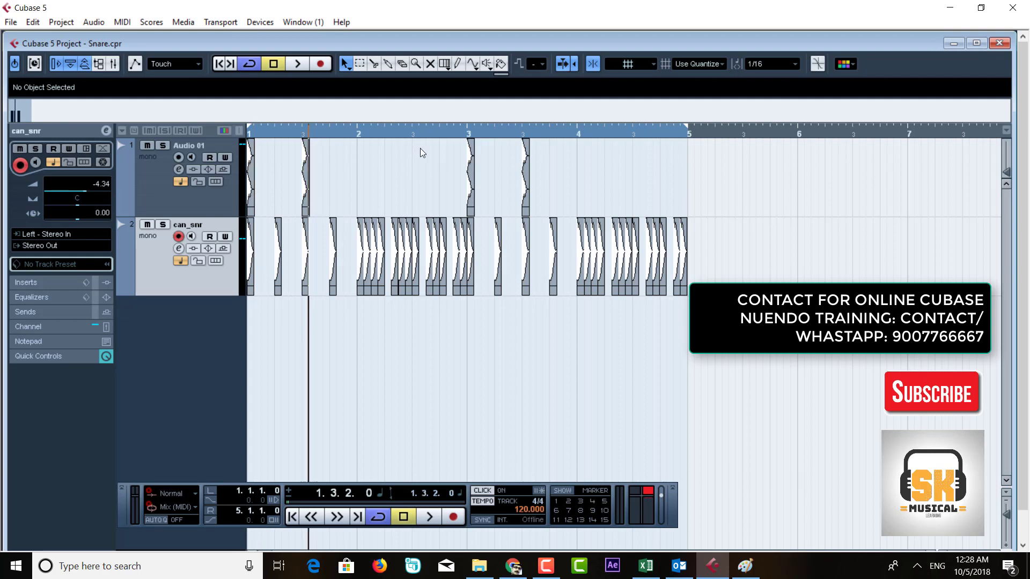
pyautogui.click(548, 131)
pyautogui.click(643, 133)
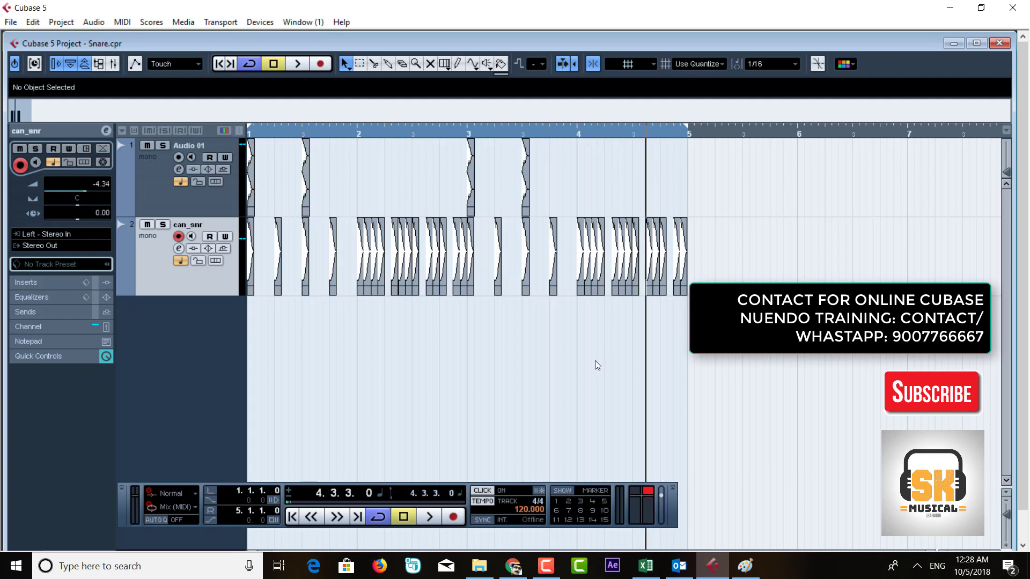
pyautogui.moveTo(723, 318); pyautogui.dragTo(588, 188)
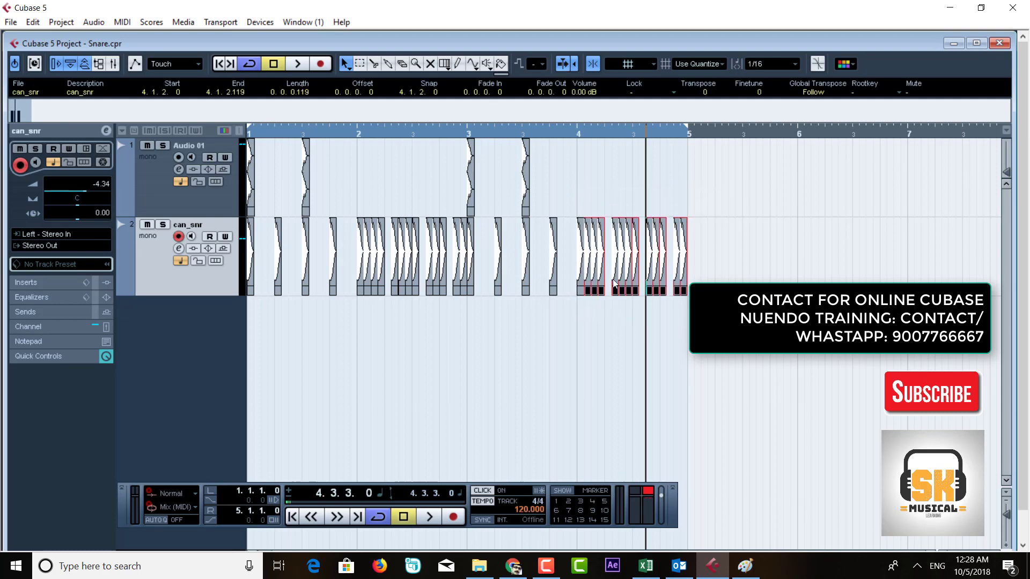
pyautogui.click(639, 355)
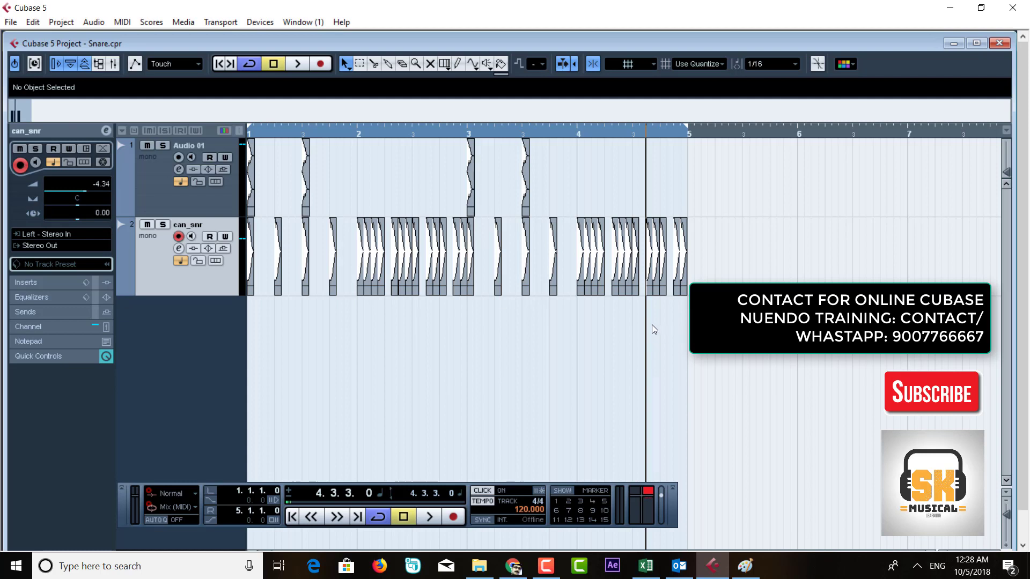
pyautogui.click(218, 66)
pyautogui.click(296, 64)
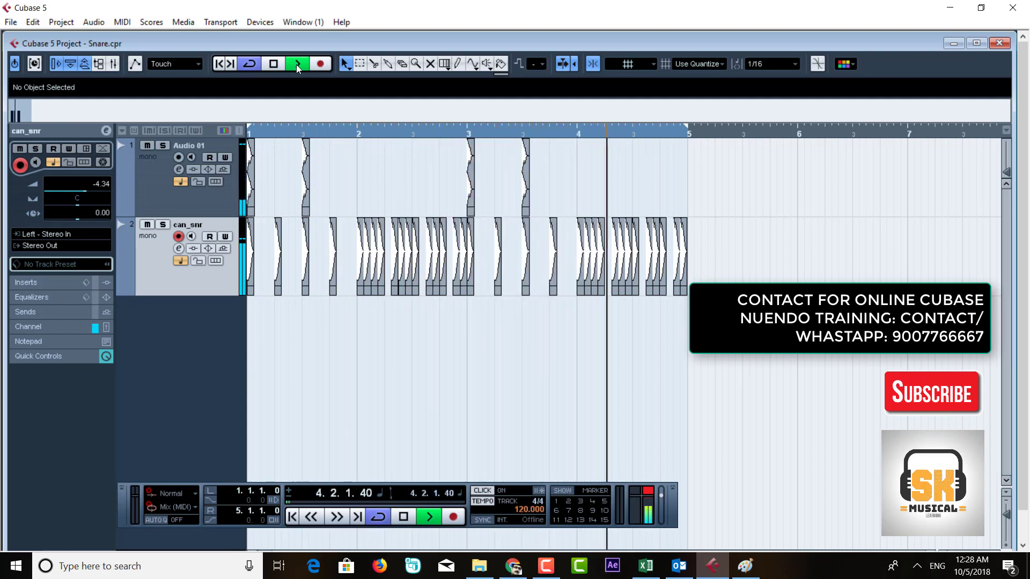
pyautogui.press('space')
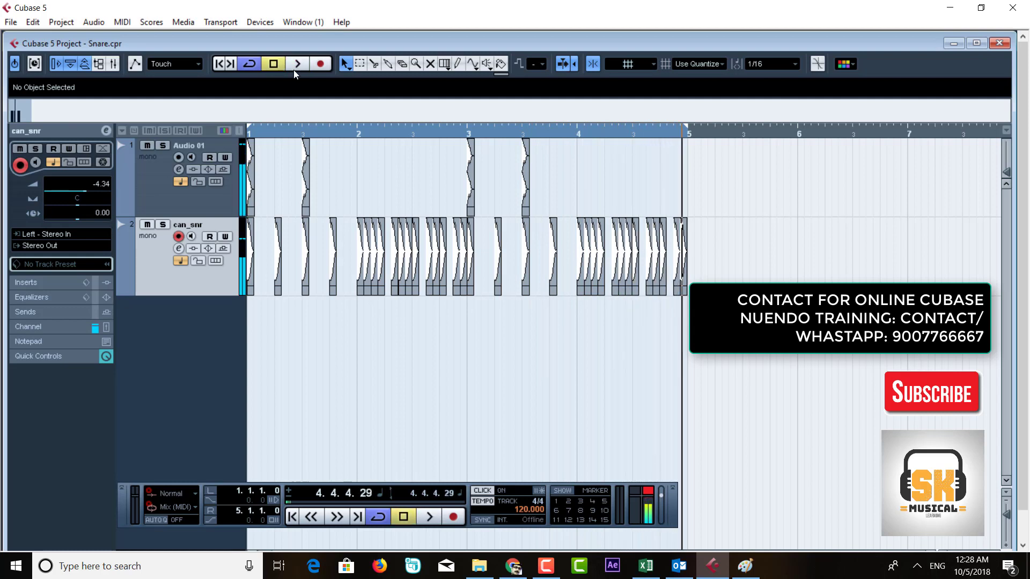
# Delete the five snare clips from 4.3.3 onward and duplicate the last remaining bar 4 clip once
pyautogui.moveTo(723, 347); pyautogui.dragTo(649, 181)
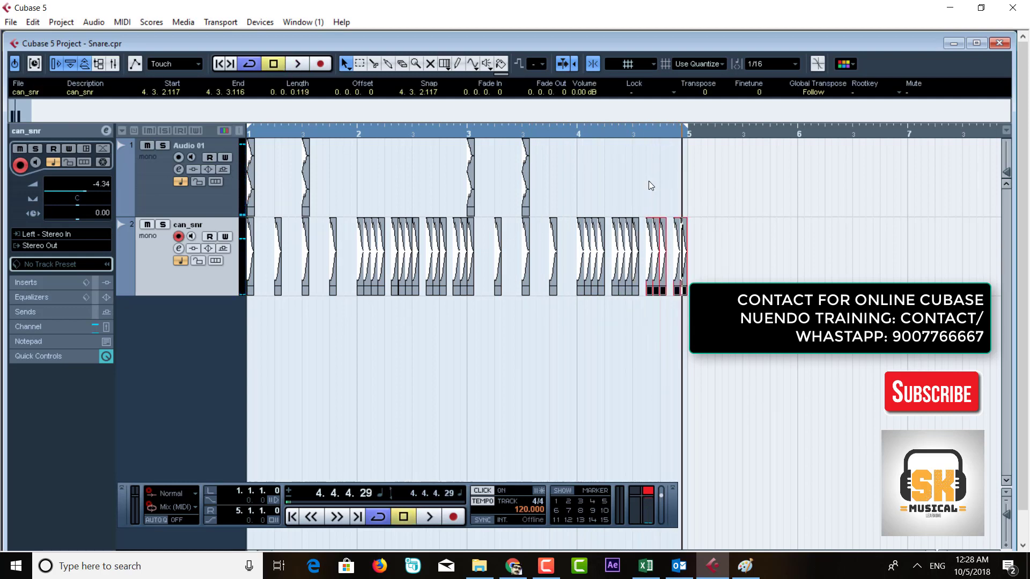
pyautogui.press('Delete')
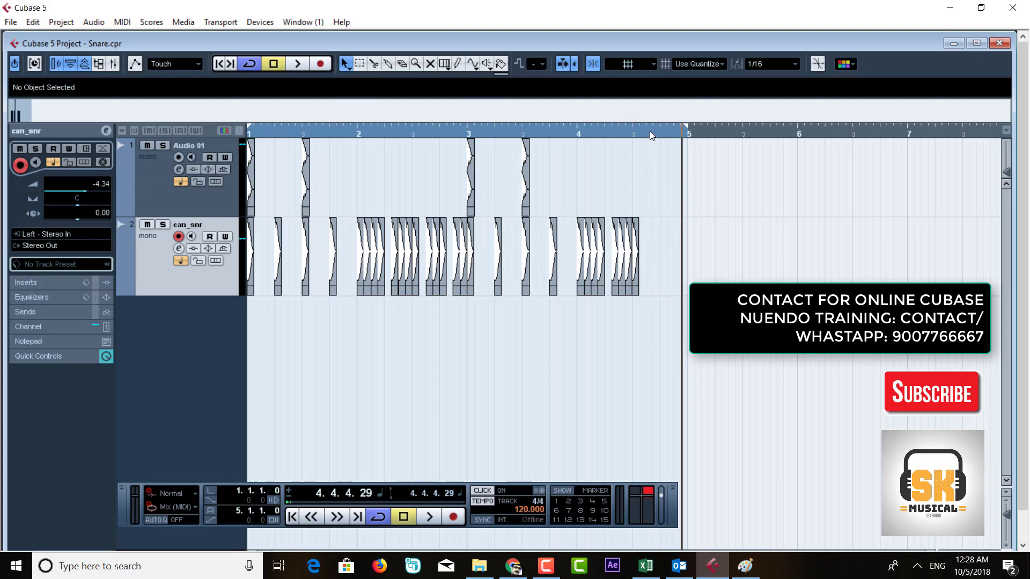
pyautogui.moveTo(649, 131); pyautogui.dragTo(641, 178)
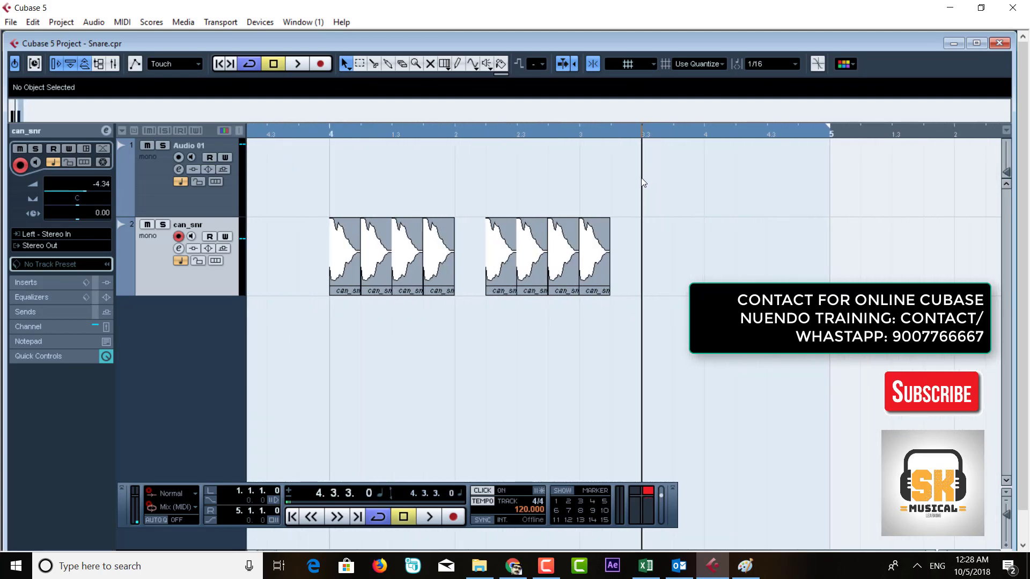
pyautogui.click(594, 267)
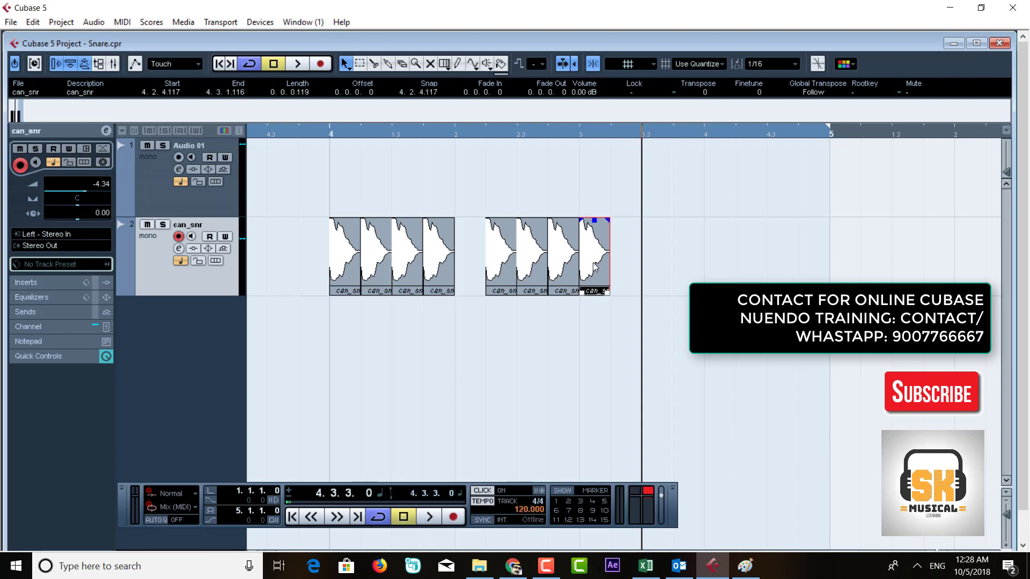
pyautogui.hotkey('ctrl', 'd')
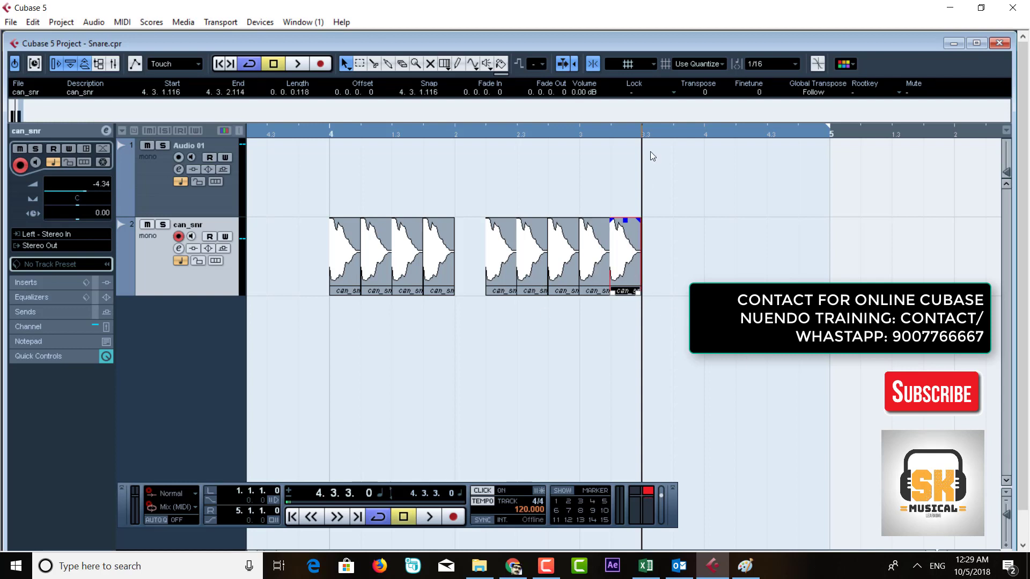
# Set the quantize value to 1/32, copy the last snare clip to 4.3.3 and shorten the copy to one 1/32 step
pyautogui.click(762, 66)
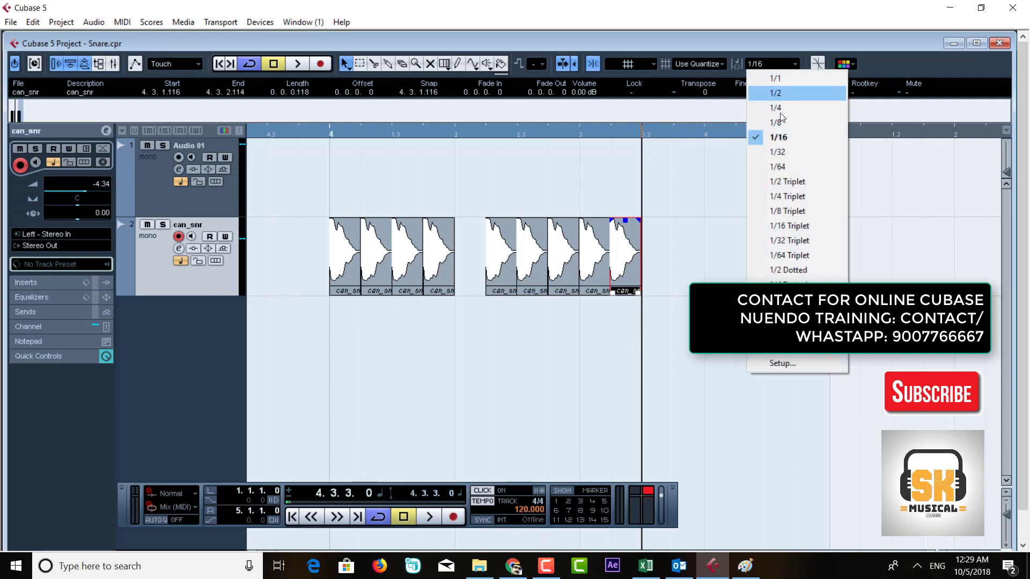
pyautogui.click(783, 154)
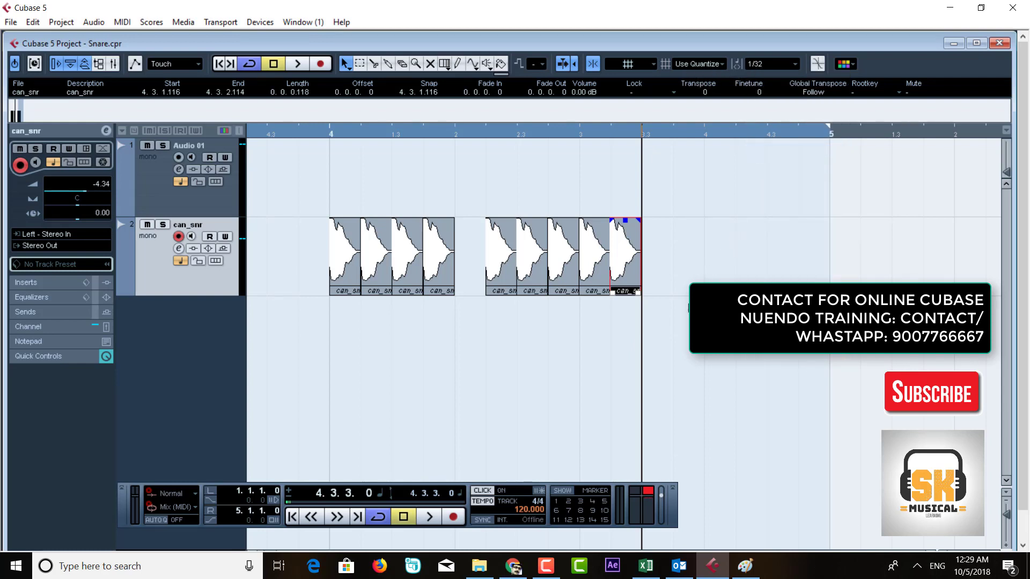
pyautogui.click(659, 285)
pyautogui.click(631, 270)
pyautogui.moveTo(632, 275); pyautogui.dragTo(657, 293)
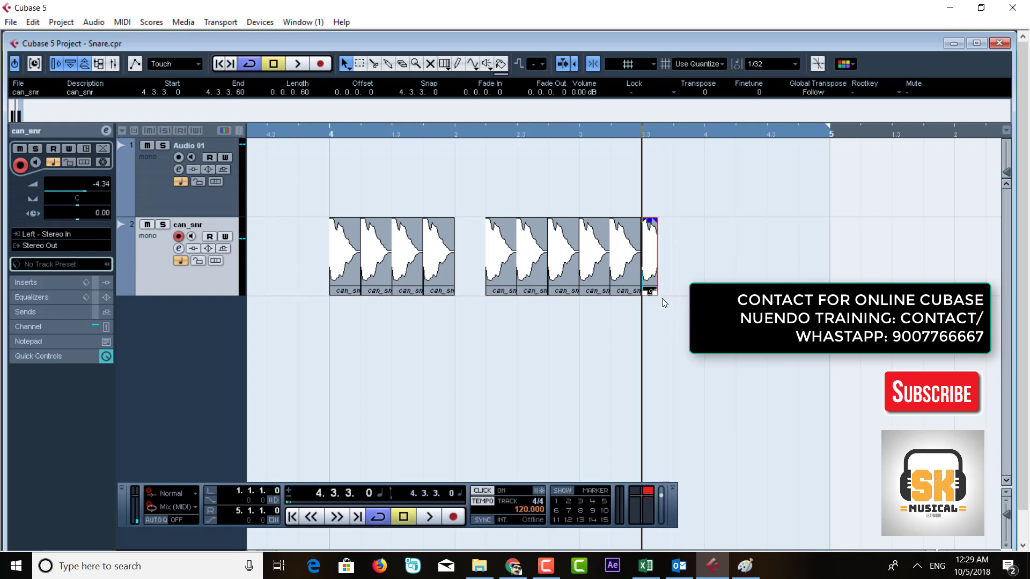
pyautogui.click(663, 299)
# Duplicate the shortened snare clip repeatedly, back to back, from 4.3.3 toward the end of bar 4 as a 1/32 roll
pyautogui.click(652, 275)
pyautogui.hotkey('ctrl', 'd')
pyautogui.hotkey('ctrl', 'd')
pyautogui.hotkey('ctrl', 'd')
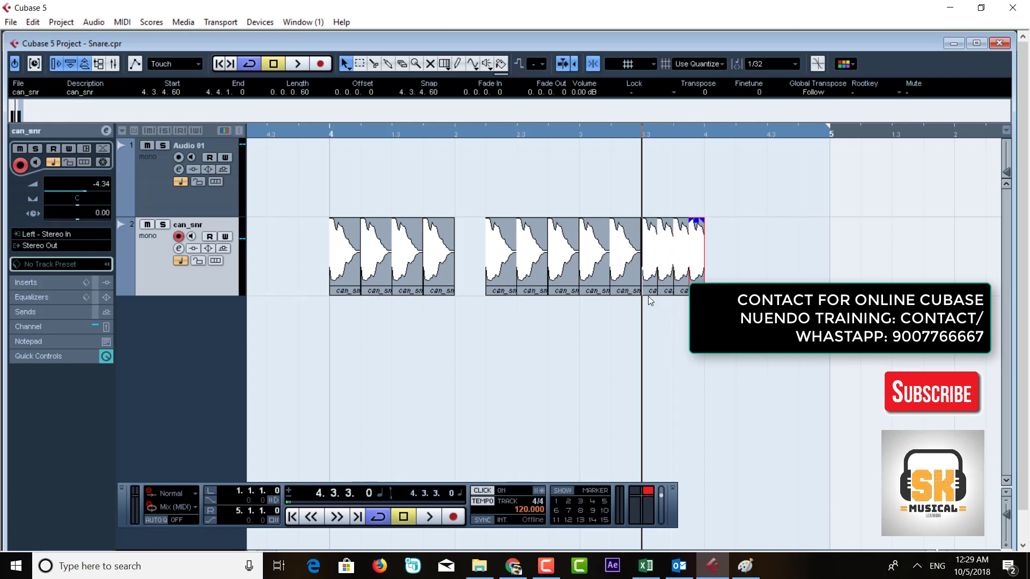
pyautogui.hotkey('ctrl', 'd')
pyautogui.hotkey('ctrl', 'd')
pyautogui.hotkey('ctrl', 'd')
pyautogui.hotkey('ctrl', 'd')
pyautogui.hotkey('ctrl', 'd')
pyautogui.hotkey('ctrl', 'd')
pyautogui.hotkey('ctrl', 'd')
pyautogui.hotkey('ctrl', 'd')
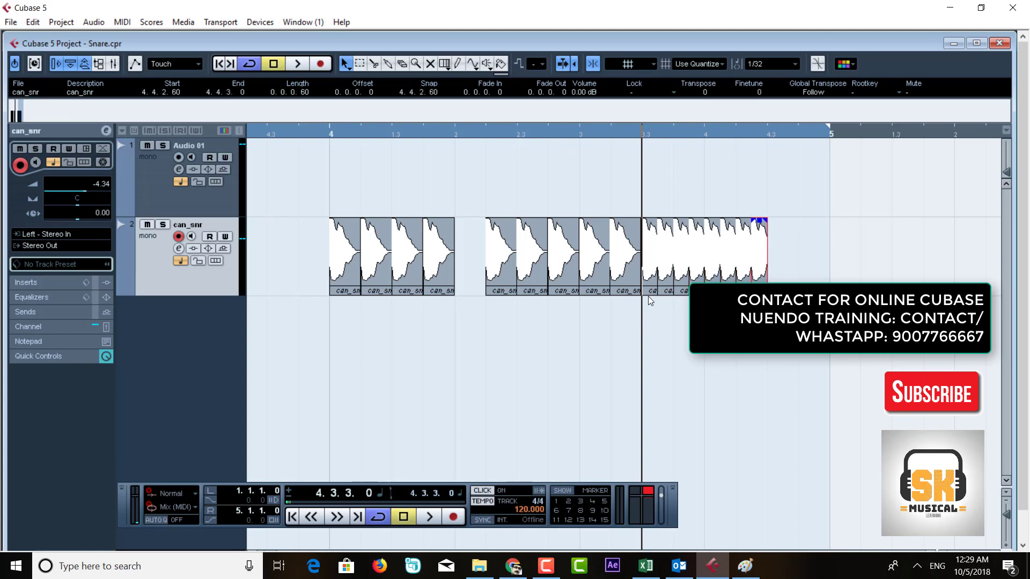